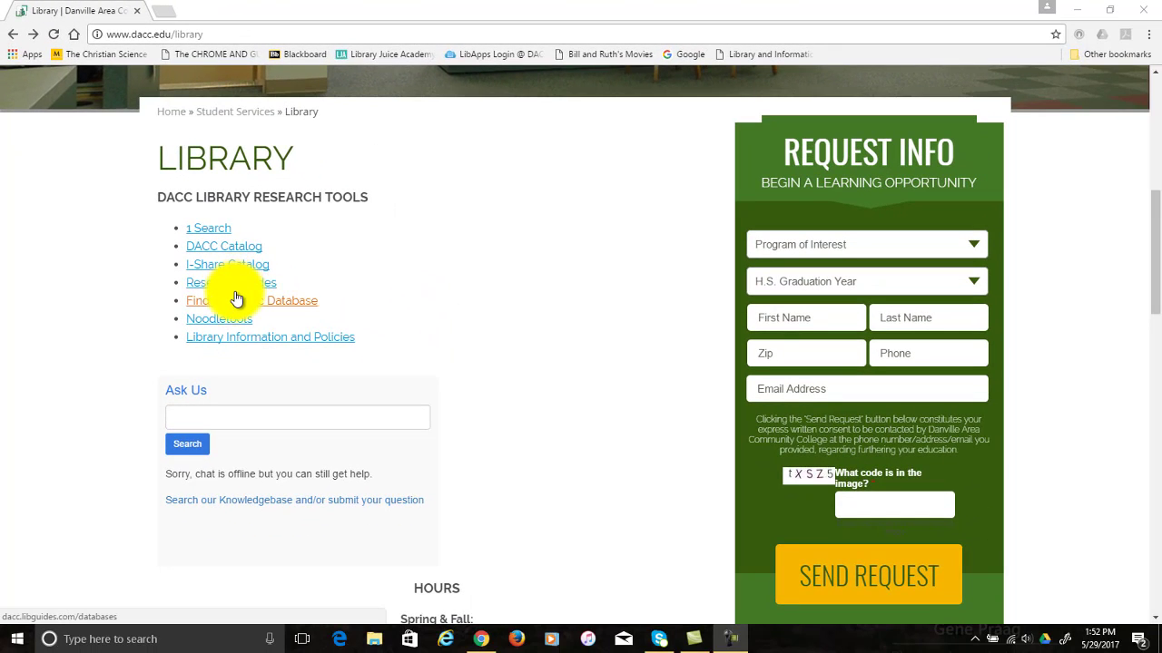
Open the CINAHL Plus with Full Text database from the DACC library's Find a Specific Database list.
{"action": "left_click", "coordinate": [236, 306]}
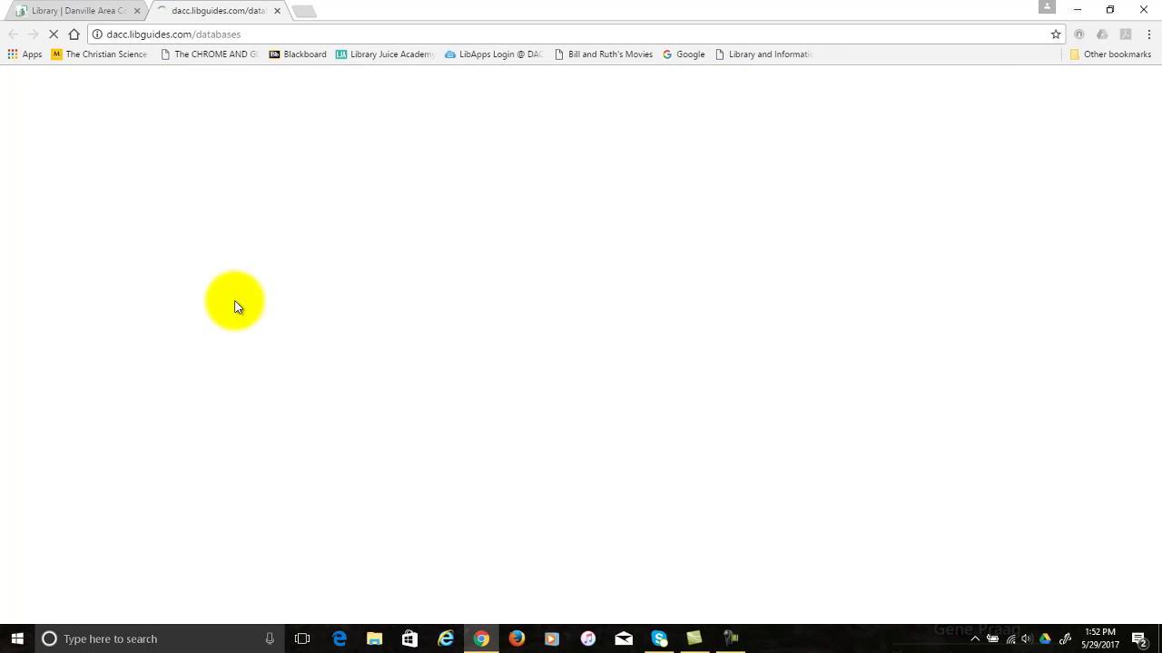
{"action": "scroll", "coordinate": [234, 306], "scroll_direction": "down", "scroll_amount": 3}
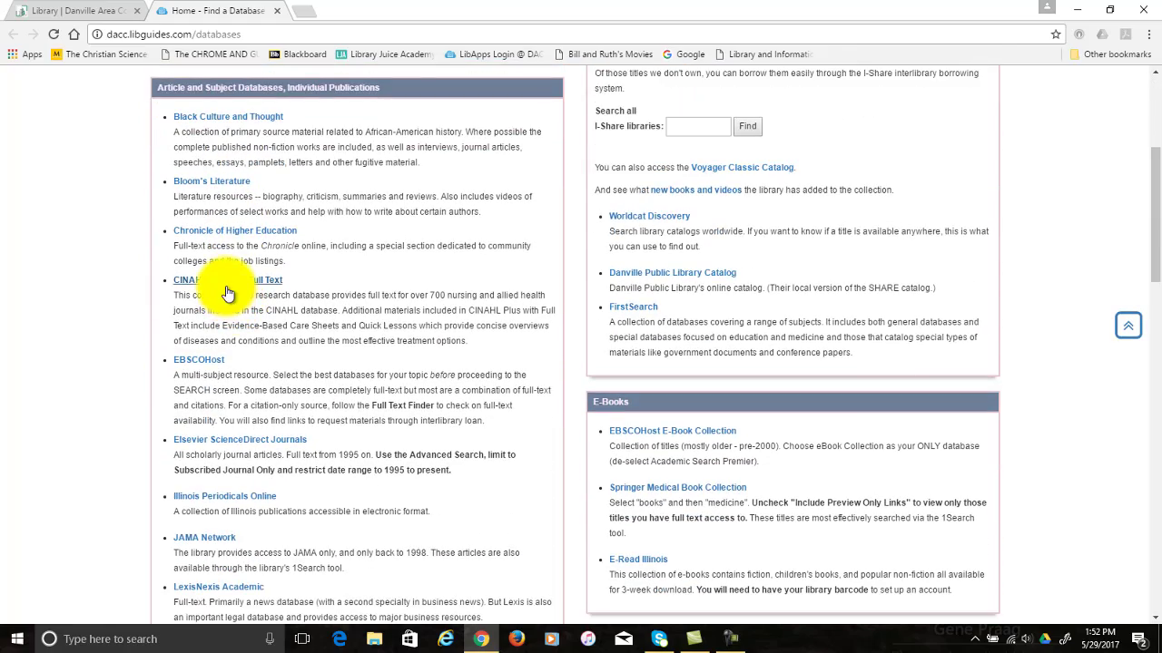
{"action": "left_click", "coordinate": [227, 288]}
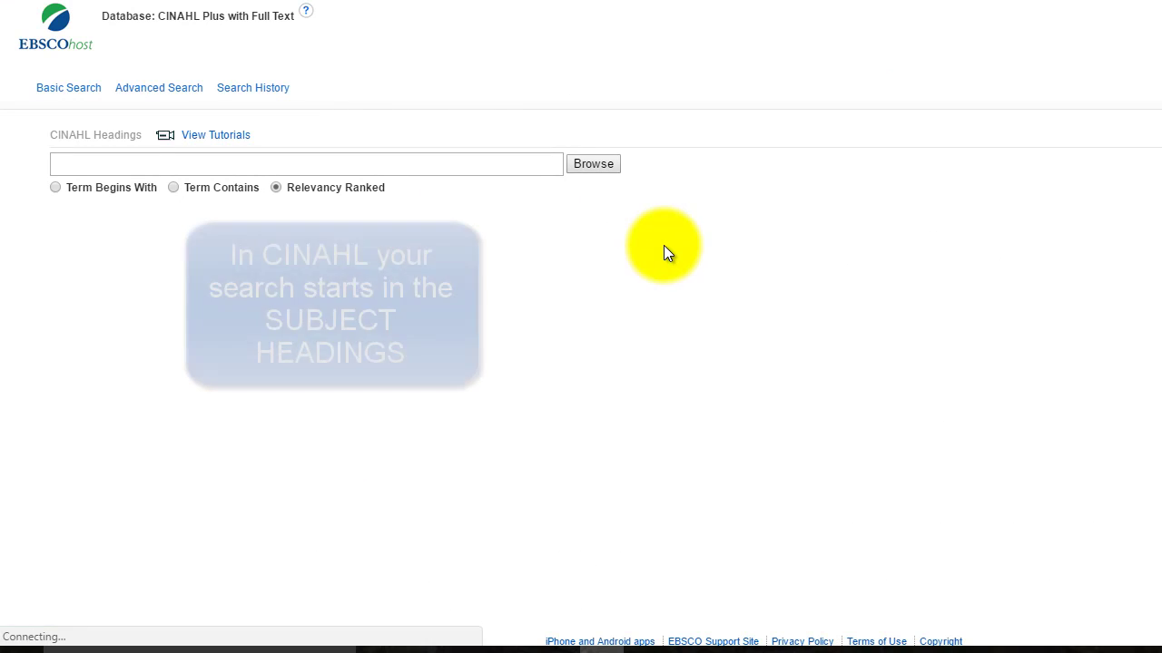
Browse the CINAHL headings for "congenital heart defects" and select both the Heart Defects, Congenital heading and the keyword version of the term.
{"action": "left_click", "coordinate": [56, 163]}
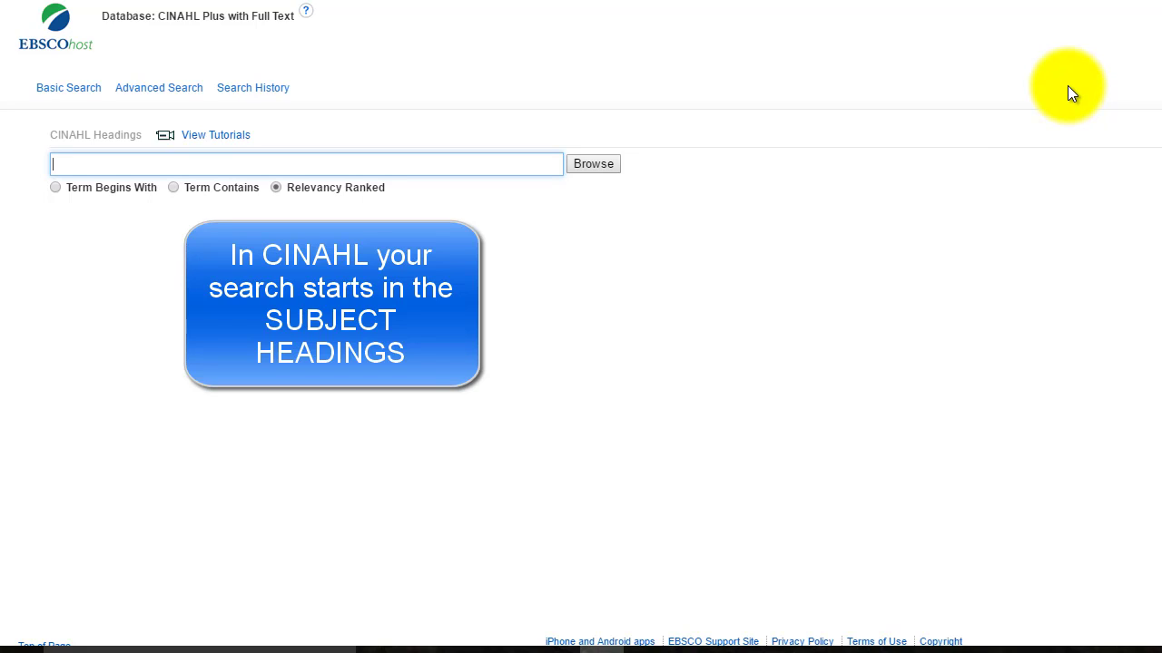
{"action": "type", "text": "congenital heart defects"}
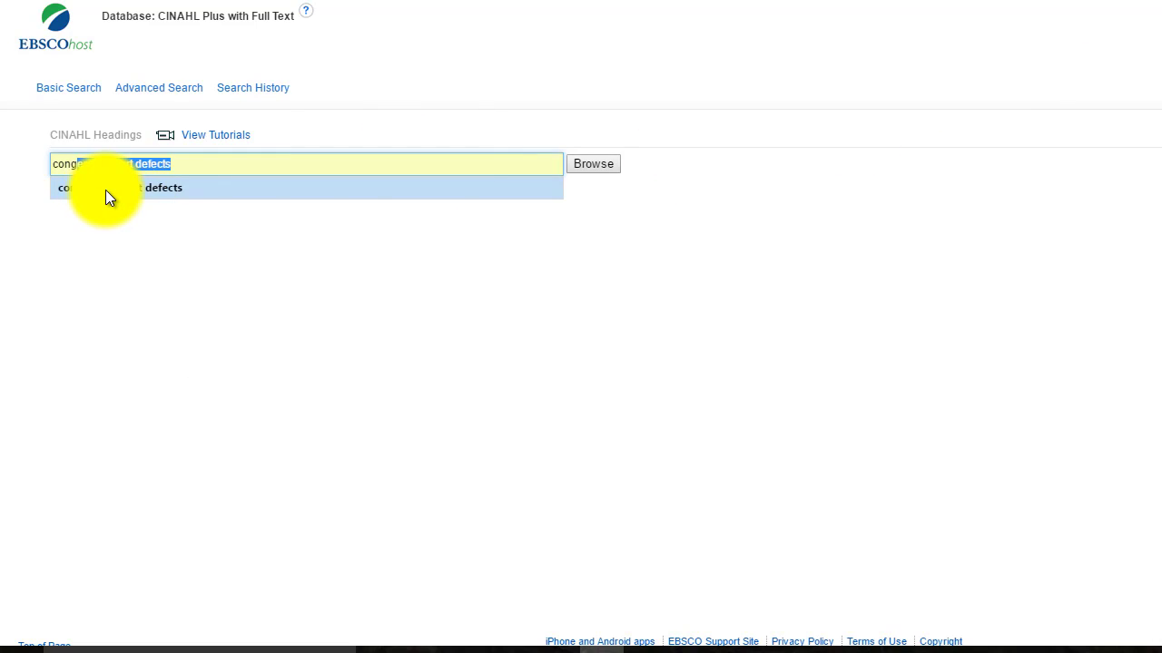
{"action": "left_click", "coordinate": [105, 189]}
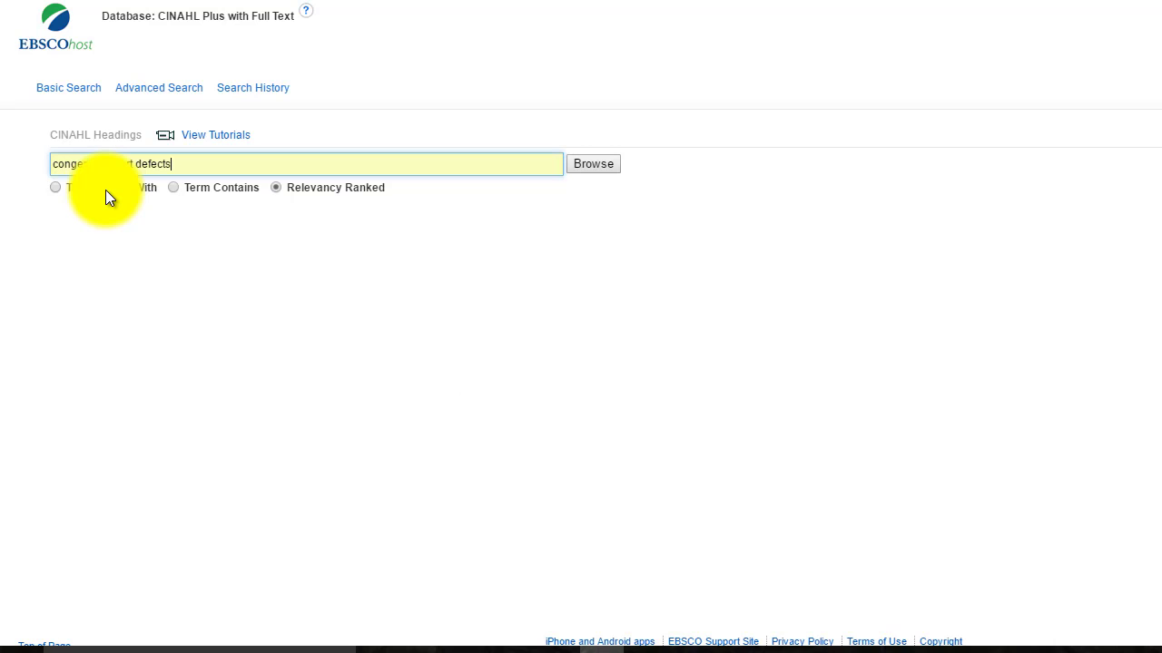
{"action": "left_click", "coordinate": [590, 165]}
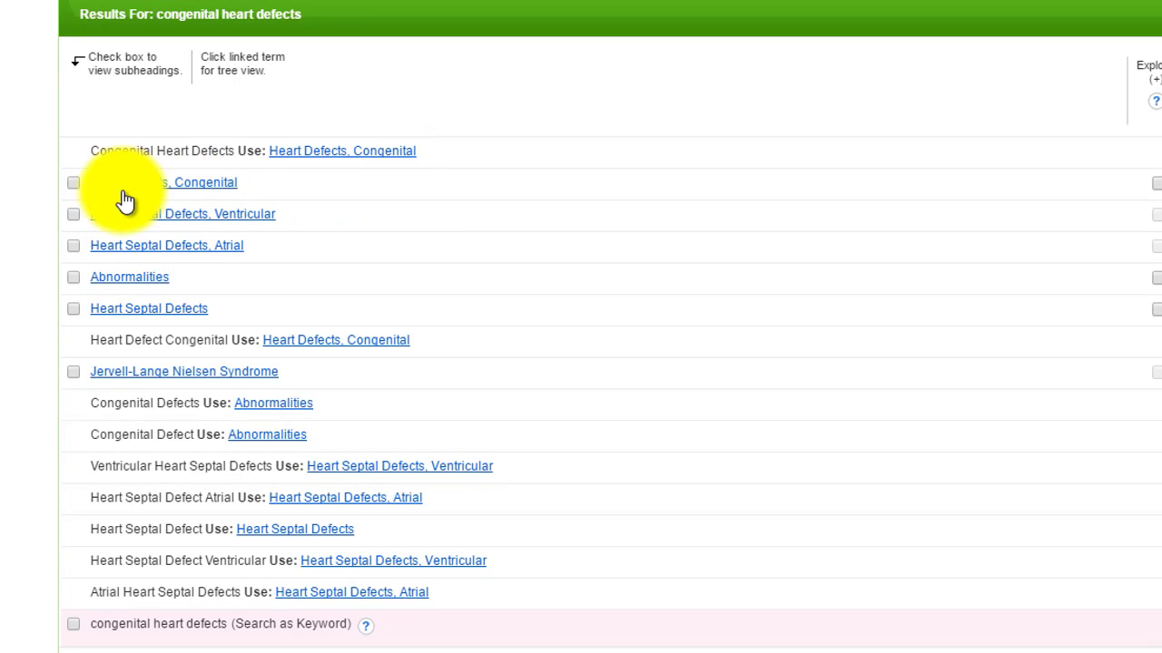
{"action": "left_click", "coordinate": [74, 183]}
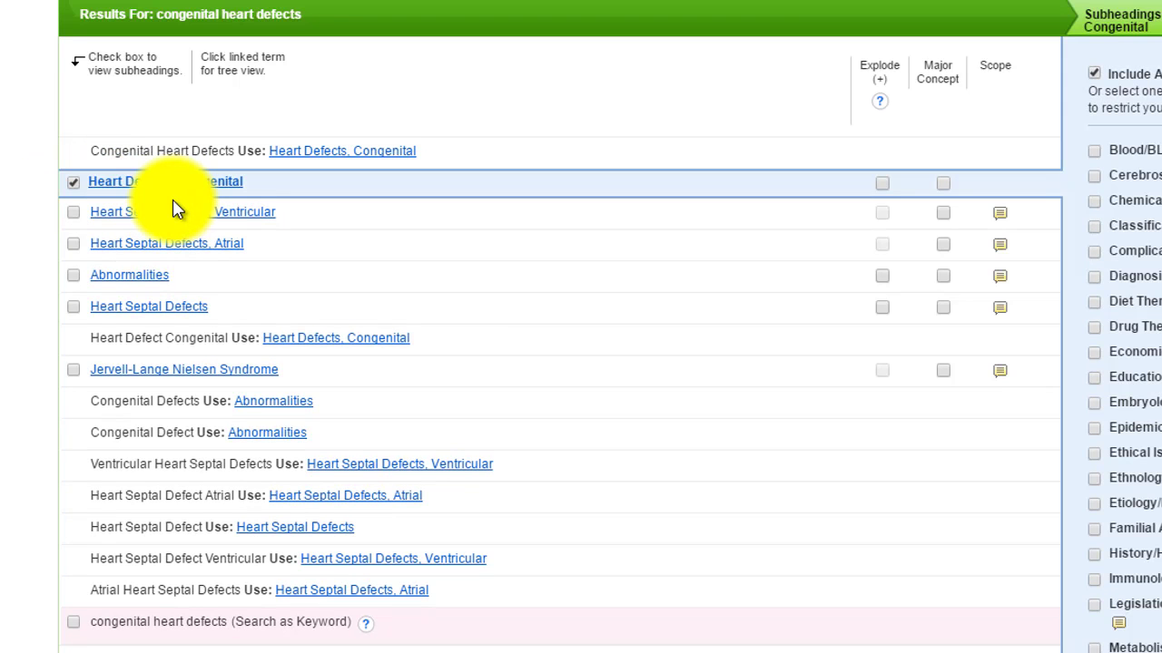
{"action": "left_click", "coordinate": [73, 622]}
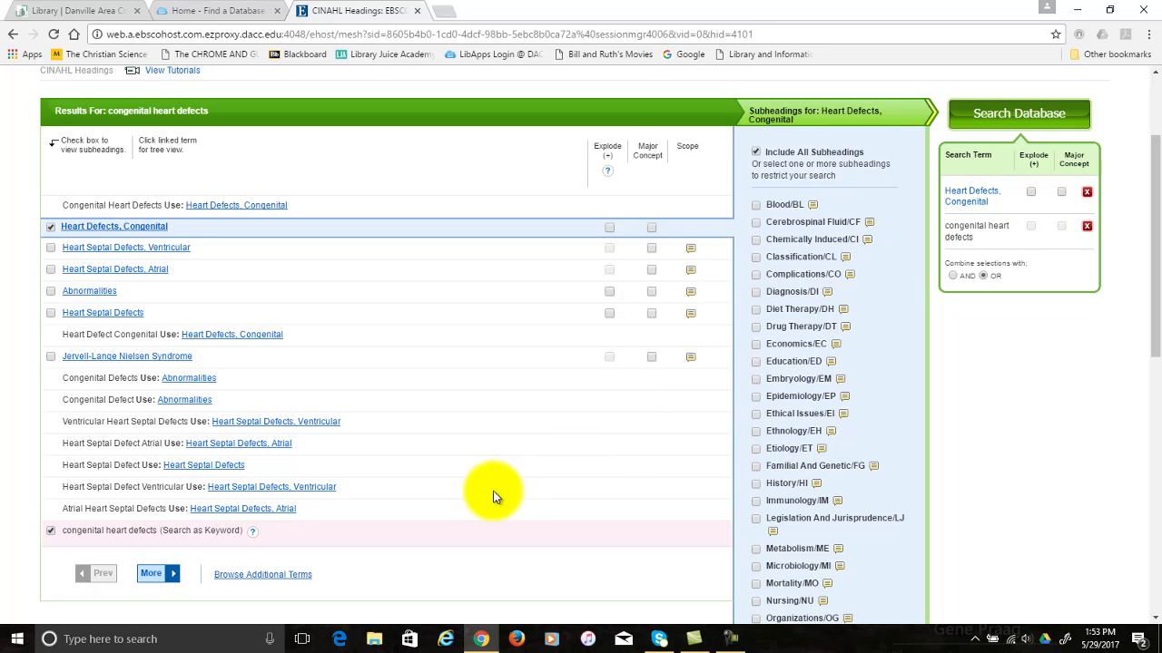
Explode Heart Defects, Congenital in its tree view, with Coronary Vessel Anomalies expanded, and search the database for the selected terms.
{"action": "left_click", "coordinate": [114, 228]}
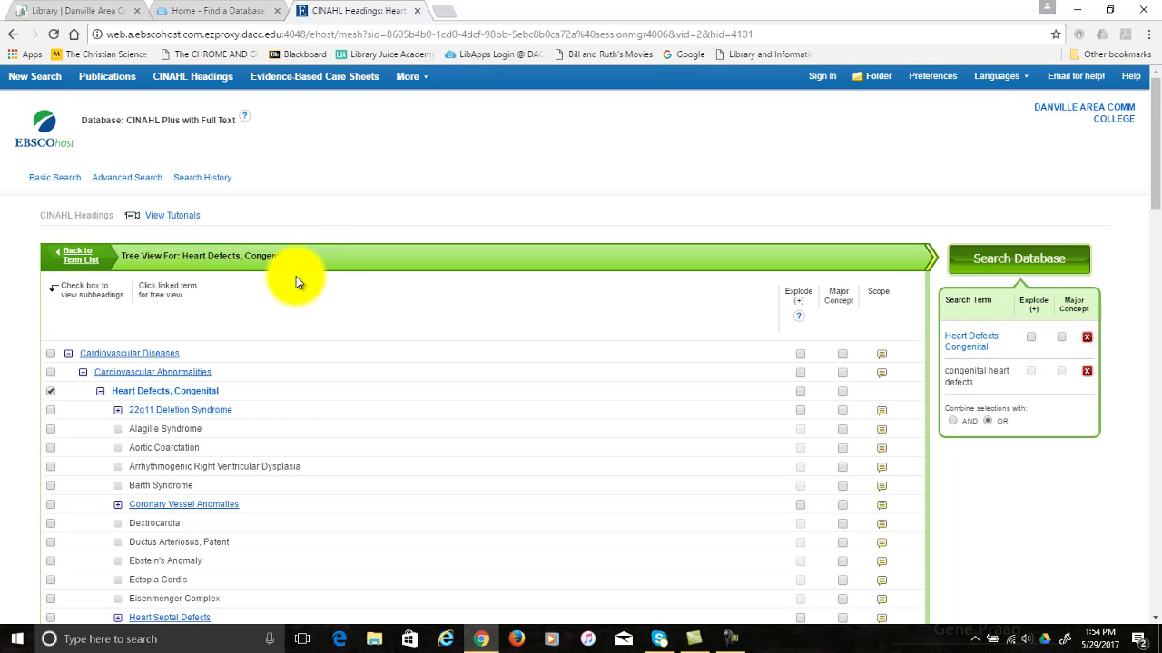
{"action": "scroll", "coordinate": [282, 324], "scroll_direction": "down", "scroll_amount": 3}
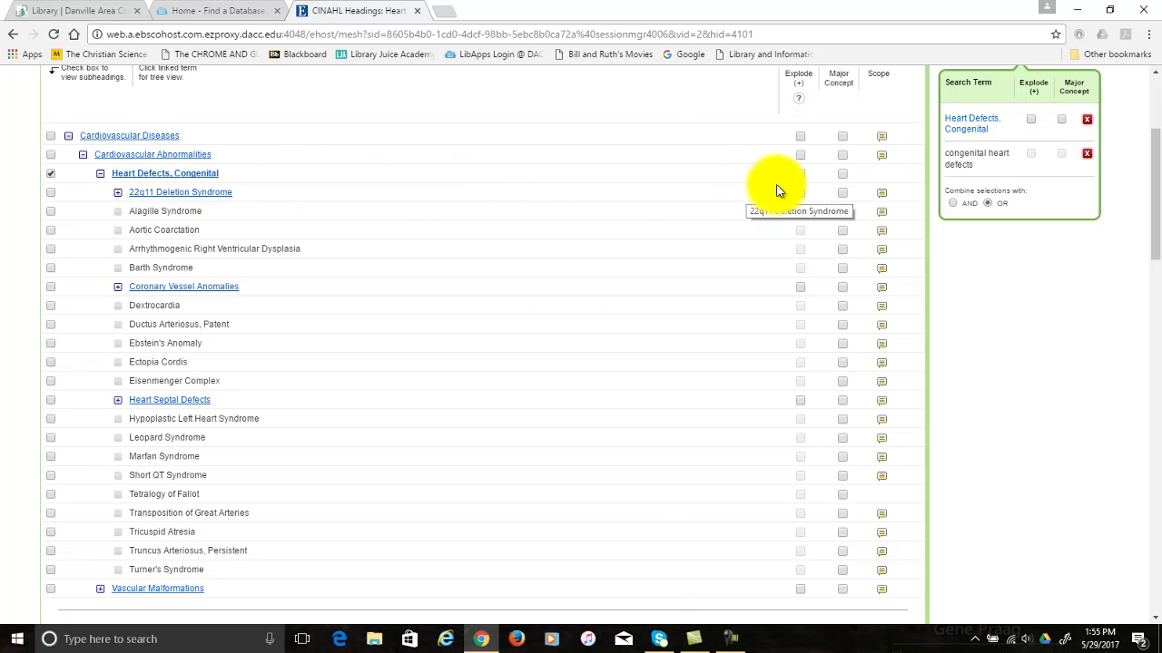
{"action": "left_click", "coordinate": [800, 173]}
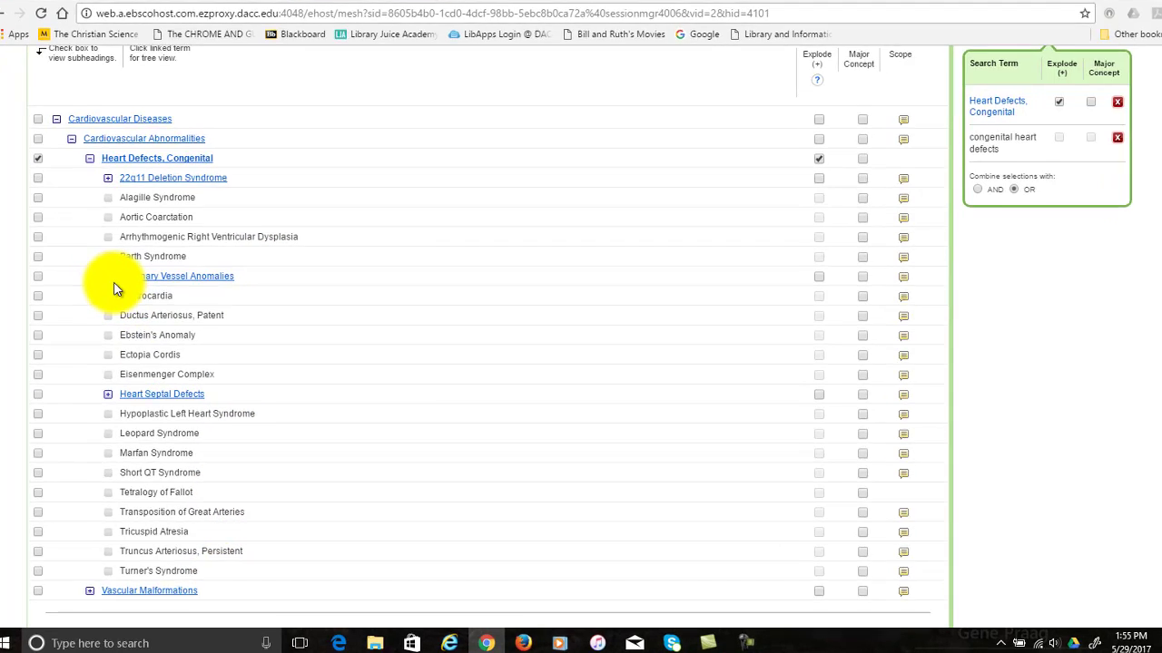
{"action": "left_click", "coordinate": [108, 276]}
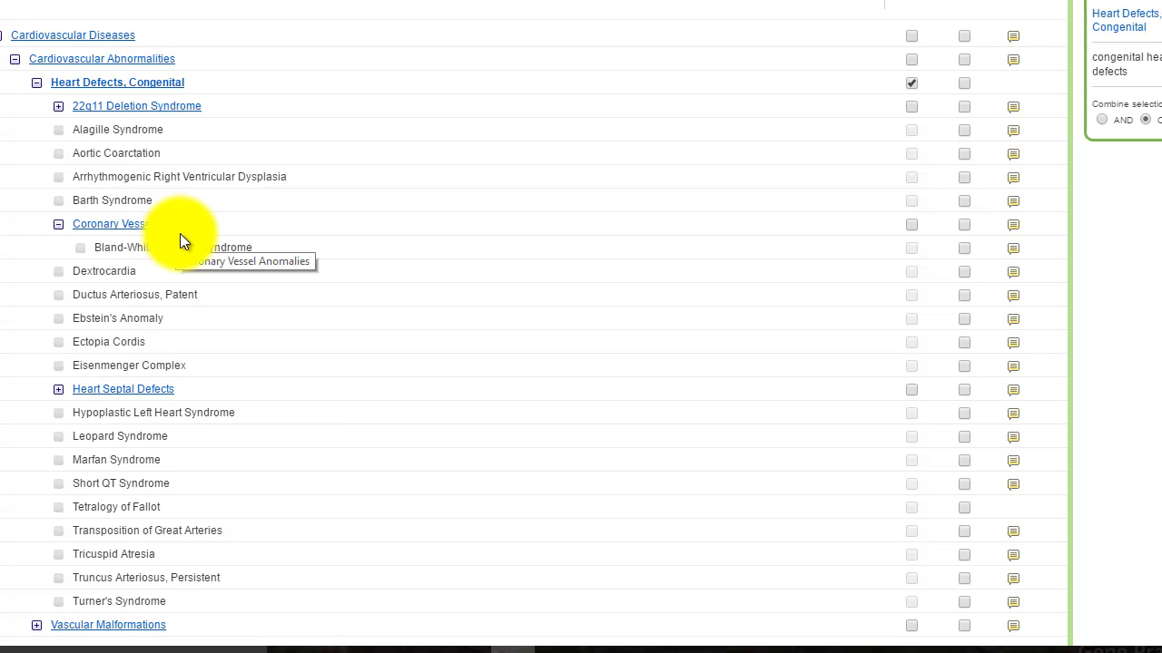
{"action": "left_click", "coordinate": [1021, 185]}
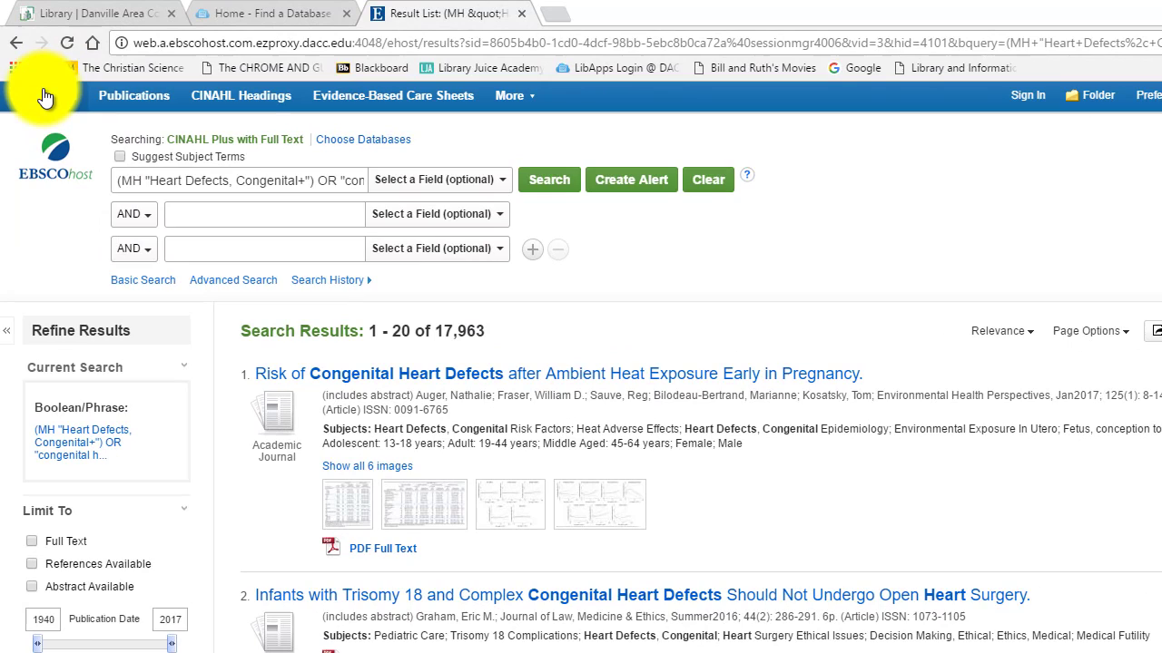
Start a new search and browse the CINAHL headings for "quality of life".
{"action": "left_click", "coordinate": [35, 73]}
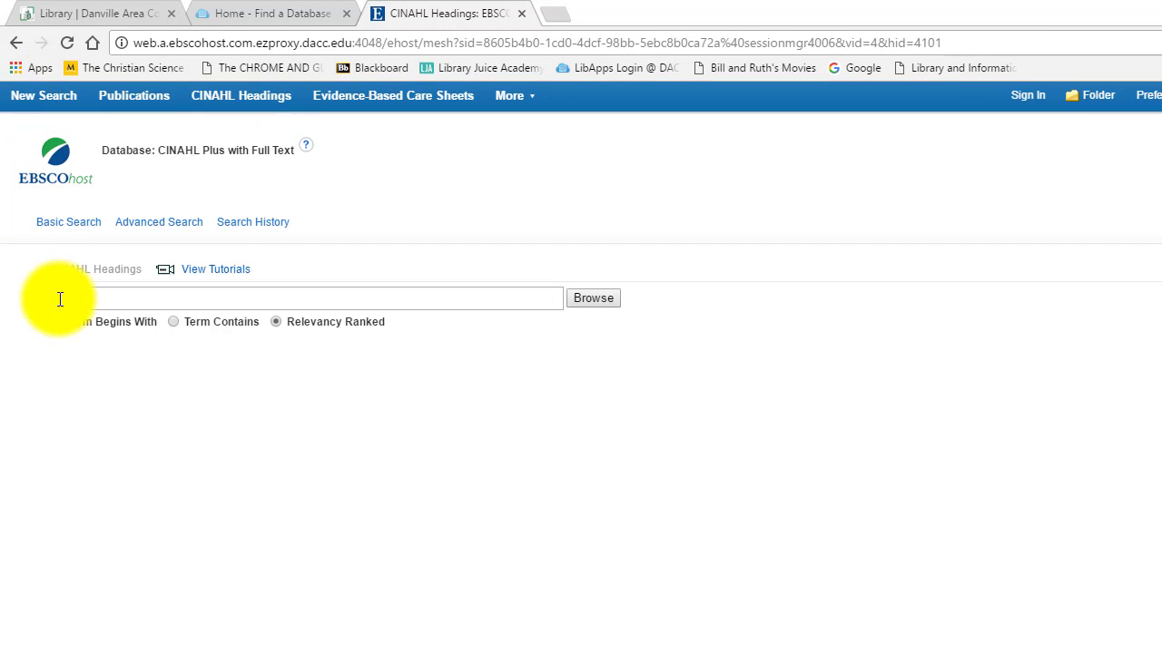
{"action": "left_click", "coordinate": [60, 300]}
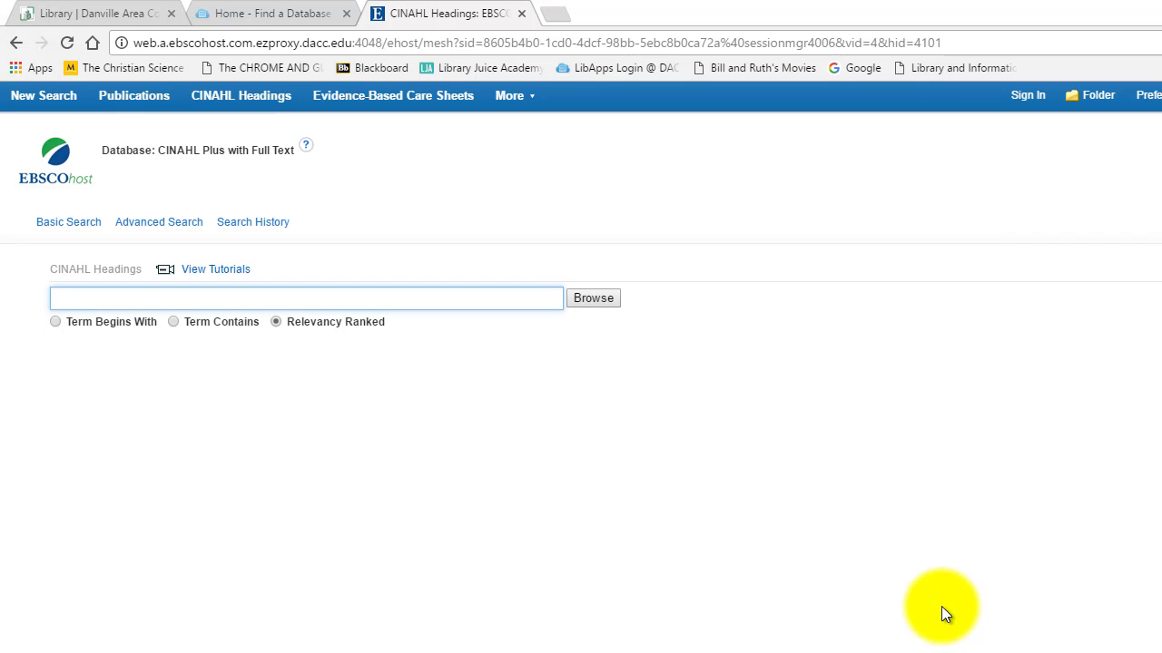
{"action": "type", "text": "quality o"}
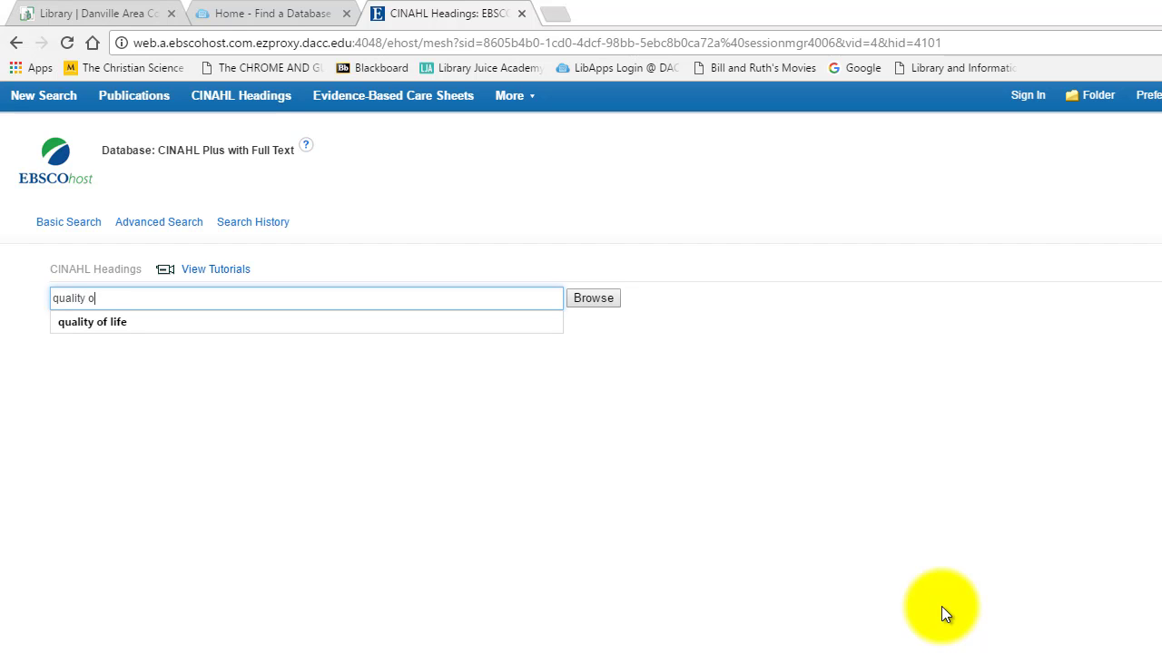
{"action": "type", "text": "f life"}
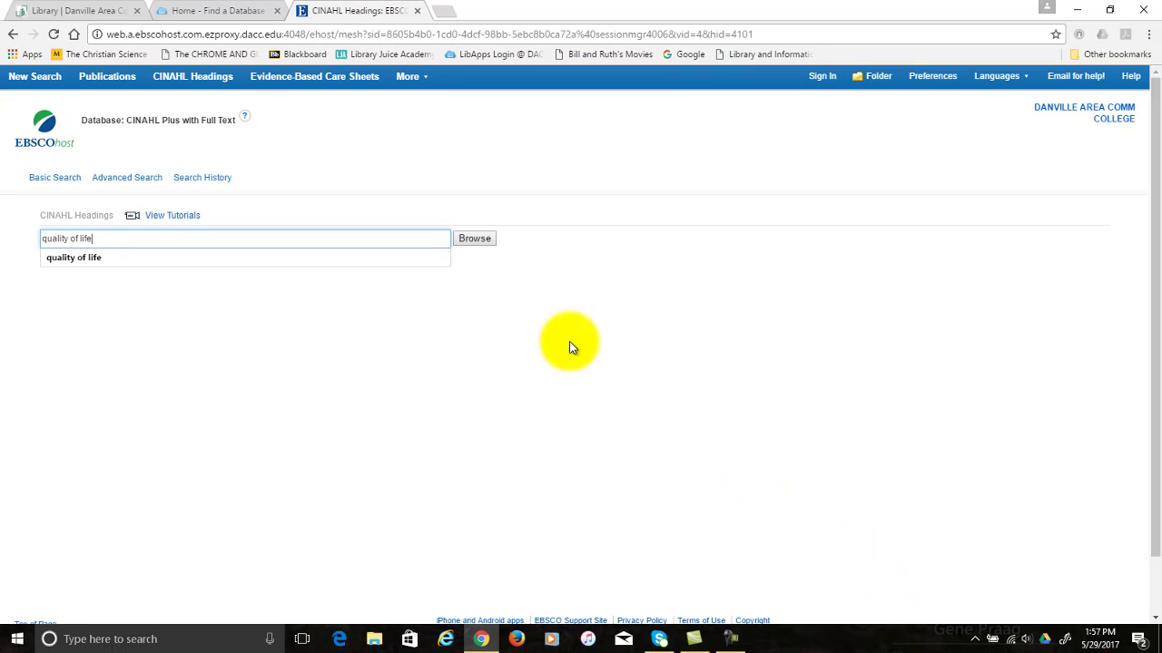
{"action": "left_click", "coordinate": [473, 239]}
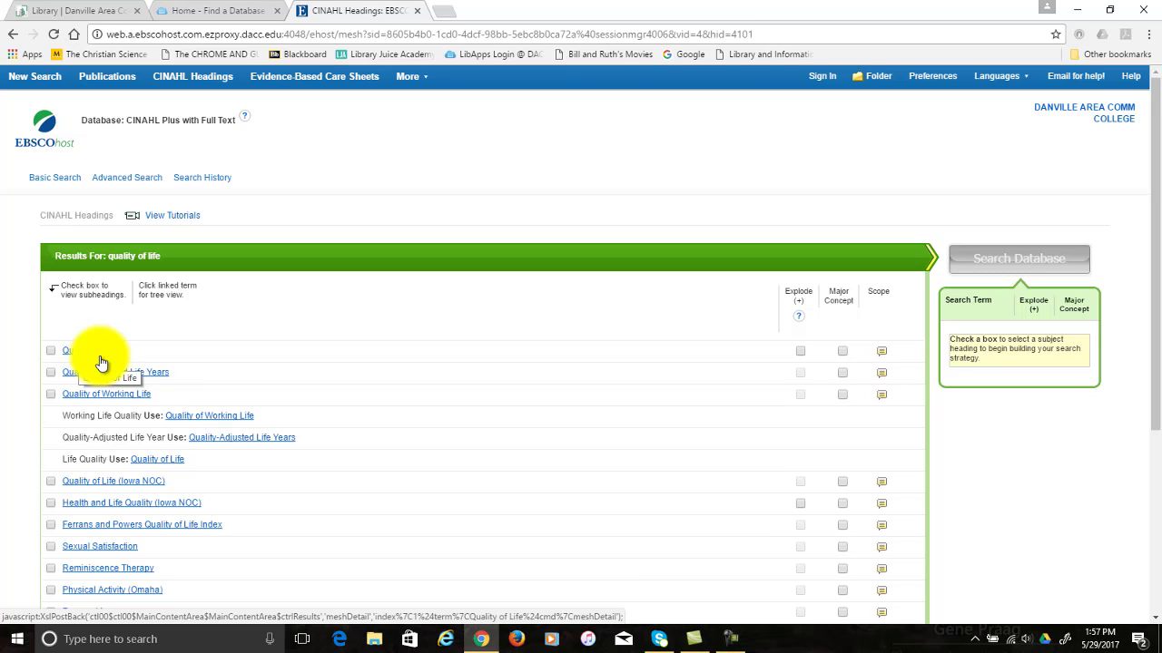
Select the Quality of Life heading and the "quality of life" keyword term, and check the scope note of Quality of Life (Iowa NOC).
{"action": "left_click", "coordinate": [51, 351]}
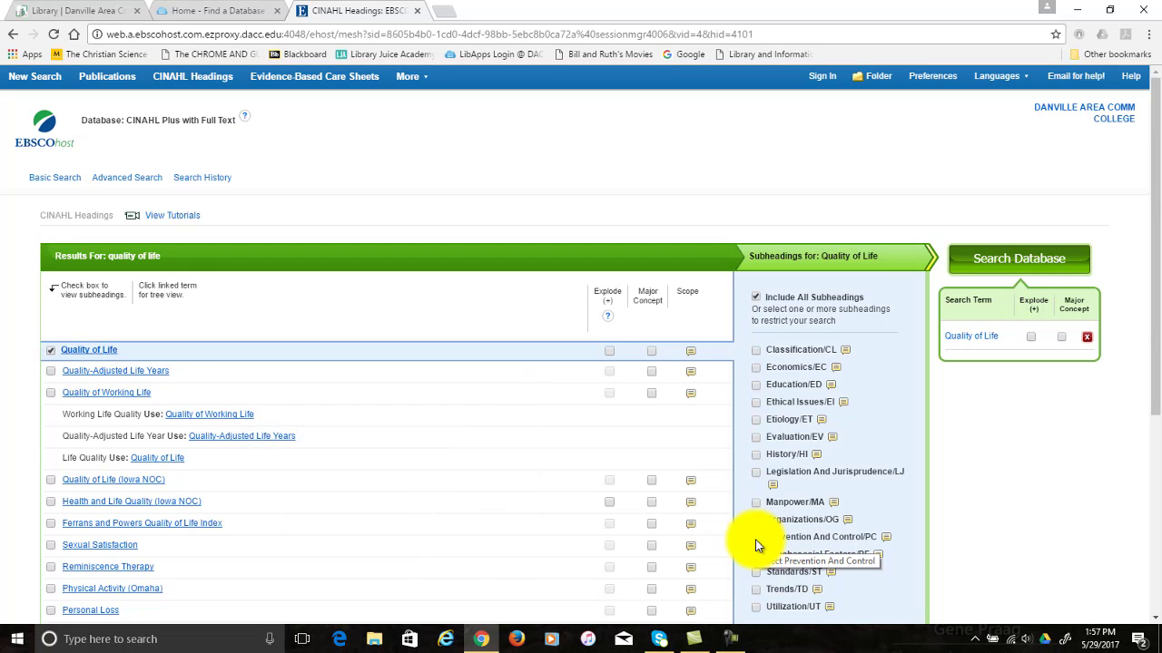
{"action": "scroll", "coordinate": [755, 539], "scroll_direction": "down", "scroll_amount": 2}
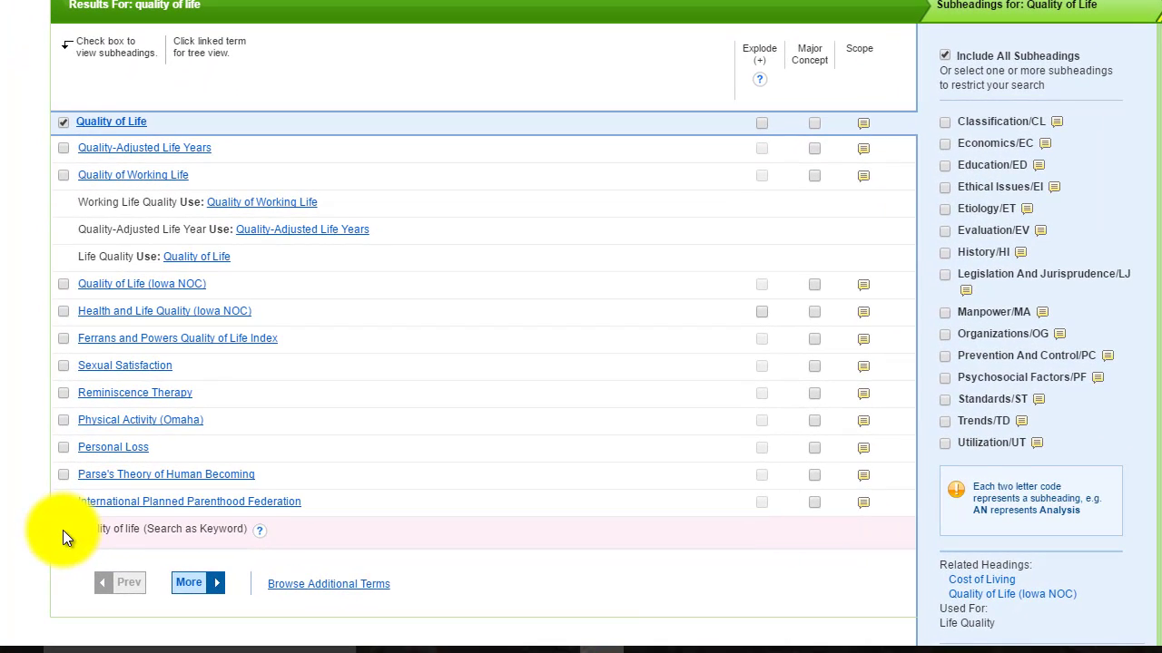
{"action": "left_click", "coordinate": [63, 530]}
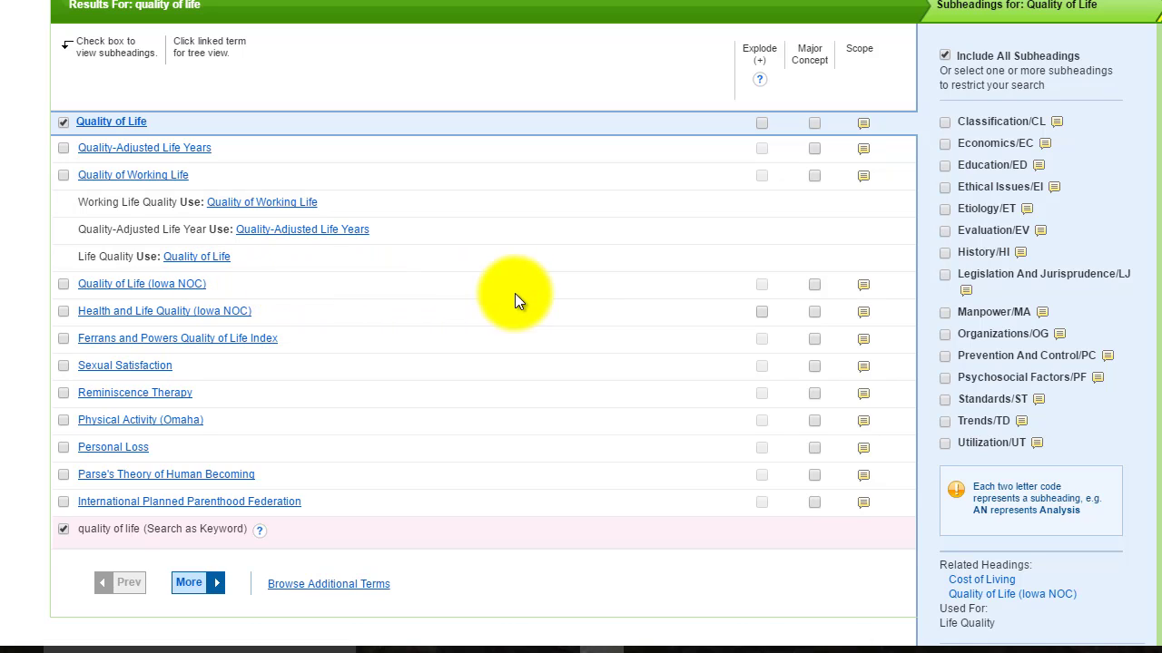
{"action": "left_click", "coordinate": [863, 288]}
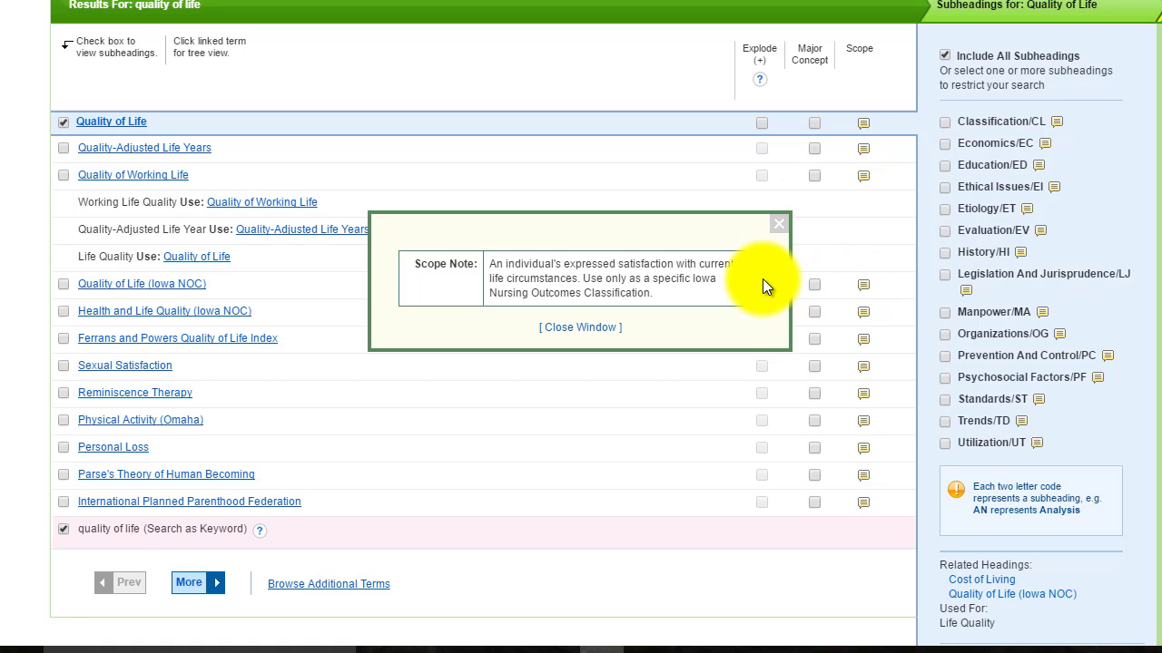
{"action": "left_click", "coordinate": [565, 329]}
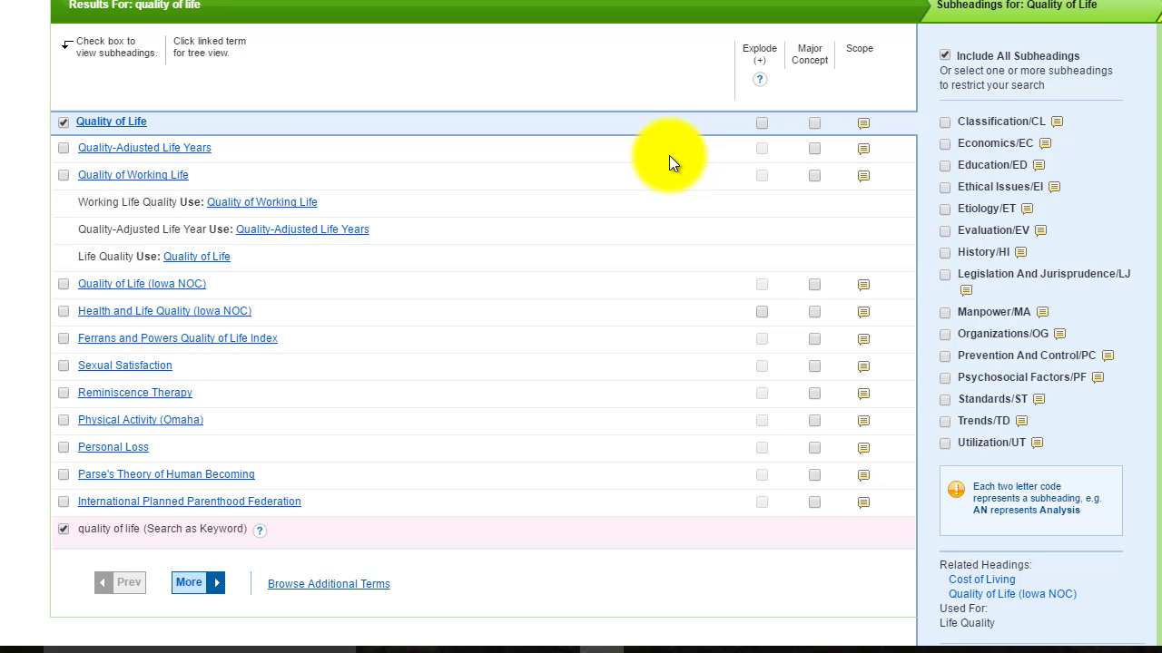
Explode the Quality of Life heading in its tree view and search the database for the selected terms.
{"action": "left_click", "coordinate": [118, 121]}
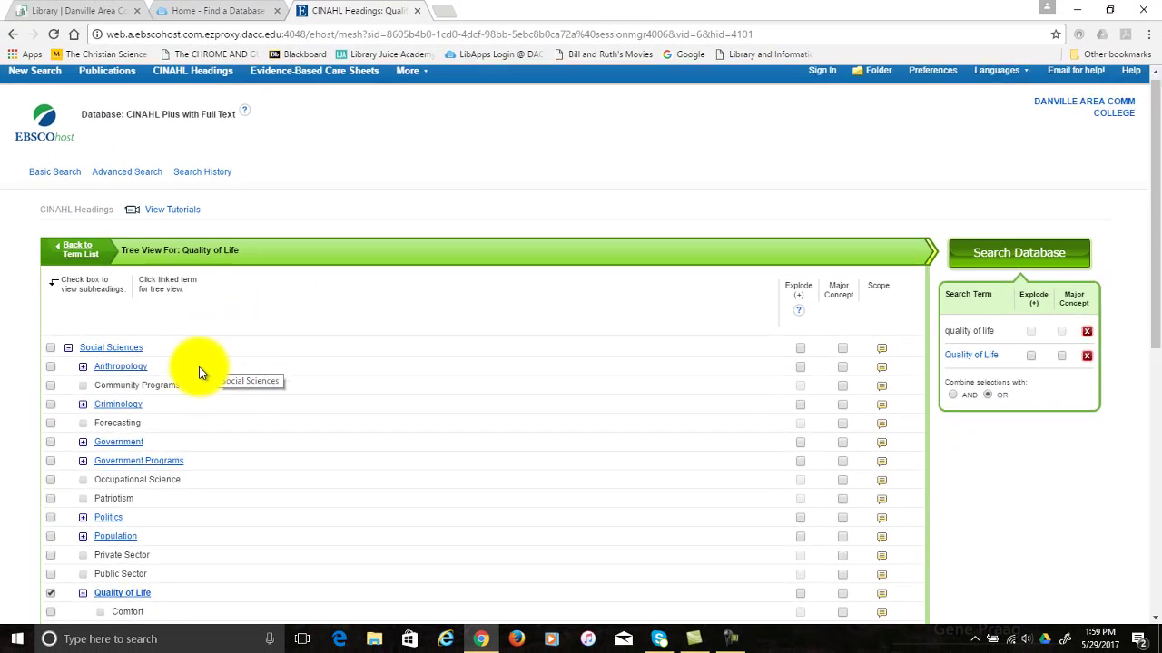
{"action": "scroll", "coordinate": [242, 345], "scroll_direction": "down", "scroll_amount": 3}
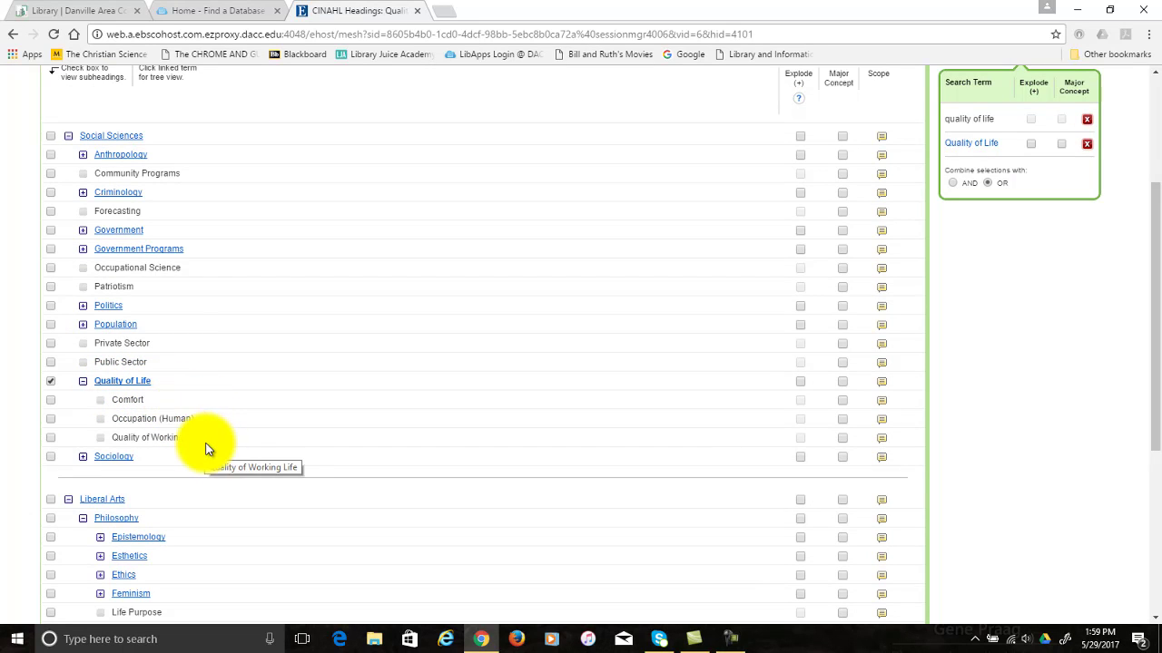
{"action": "left_click", "coordinate": [800, 383]}
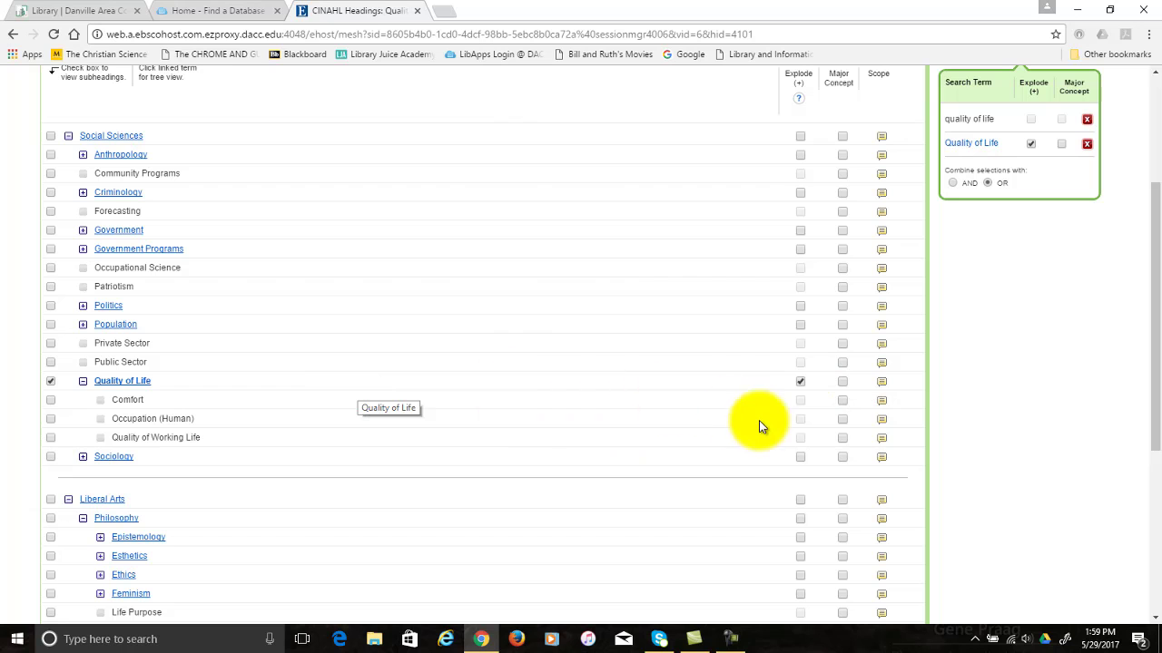
{"action": "scroll", "coordinate": [901, 354], "scroll_direction": "up", "scroll_amount": 1}
{"action": "scroll", "coordinate": [901, 351], "scroll_direction": "up", "scroll_amount": 2}
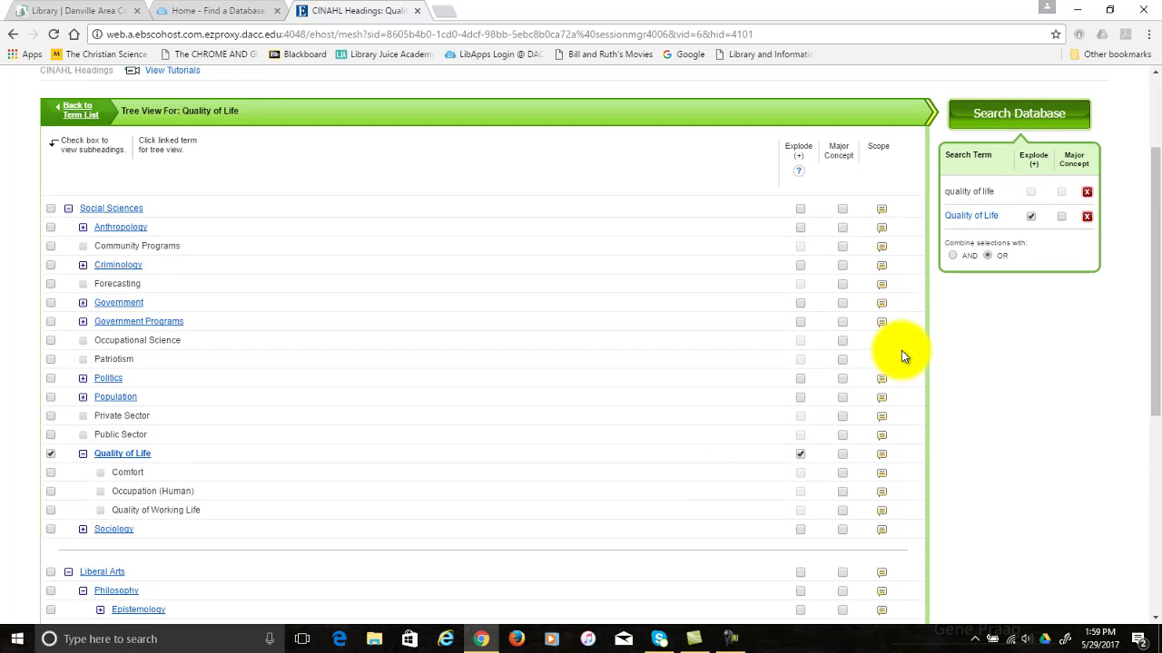
{"action": "left_click", "coordinate": [1016, 191]}
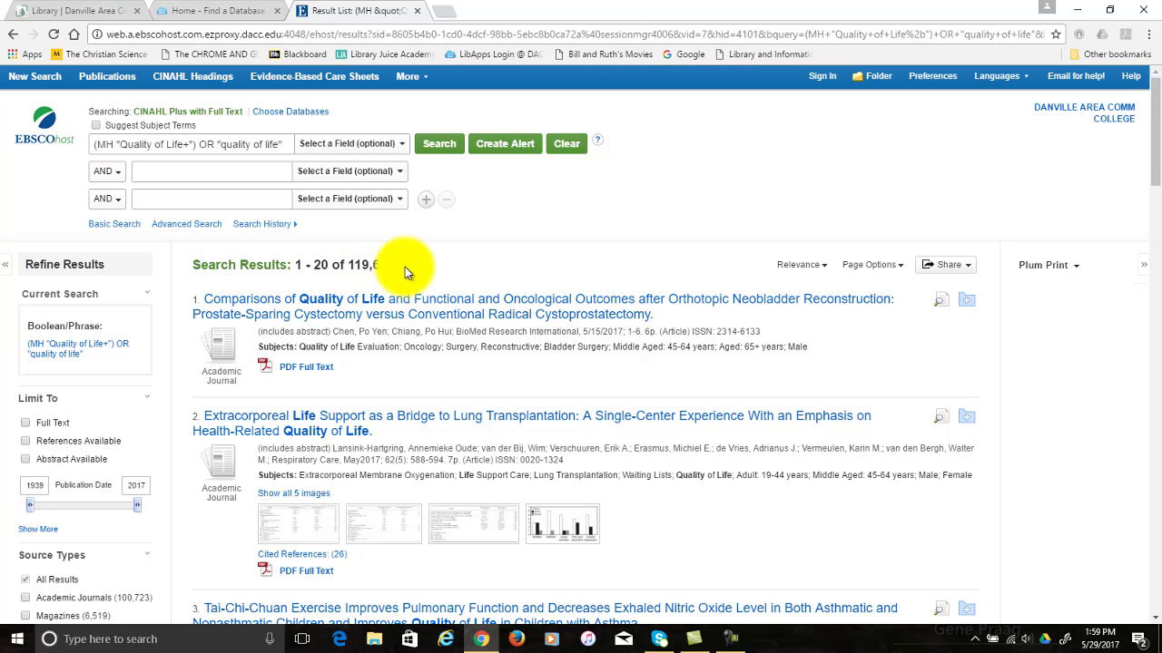
Combine the quality of life and congenital heart defects searches from the search history with AND.
{"action": "left_click", "coordinate": [267, 224]}
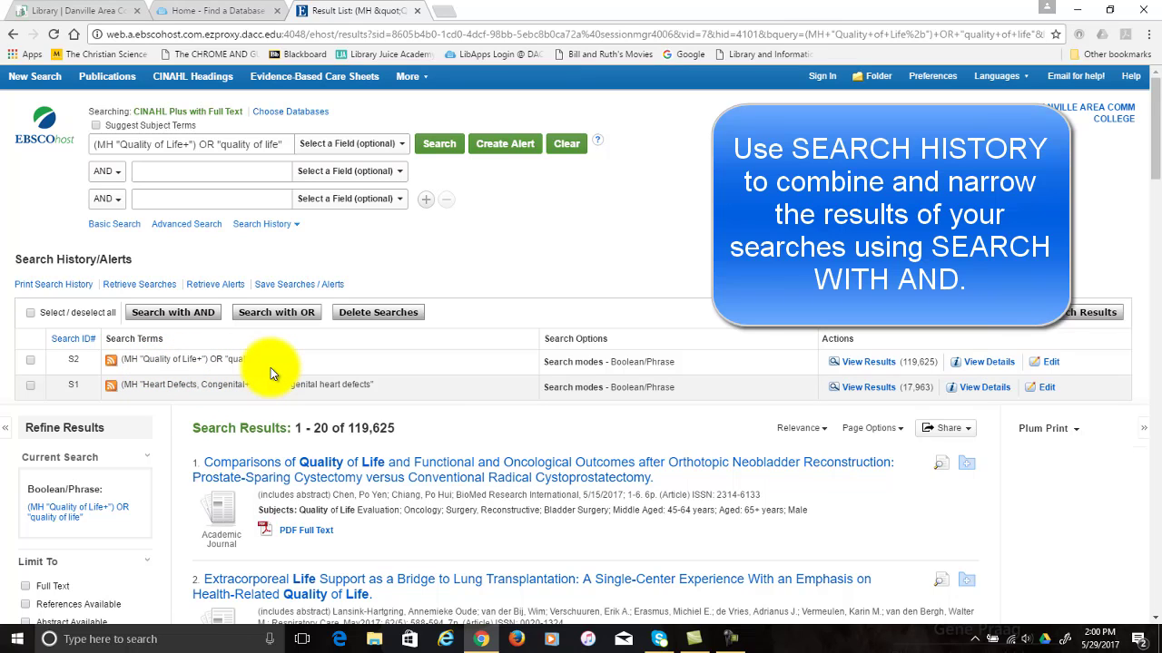
{"action": "left_click", "coordinate": [32, 385]}
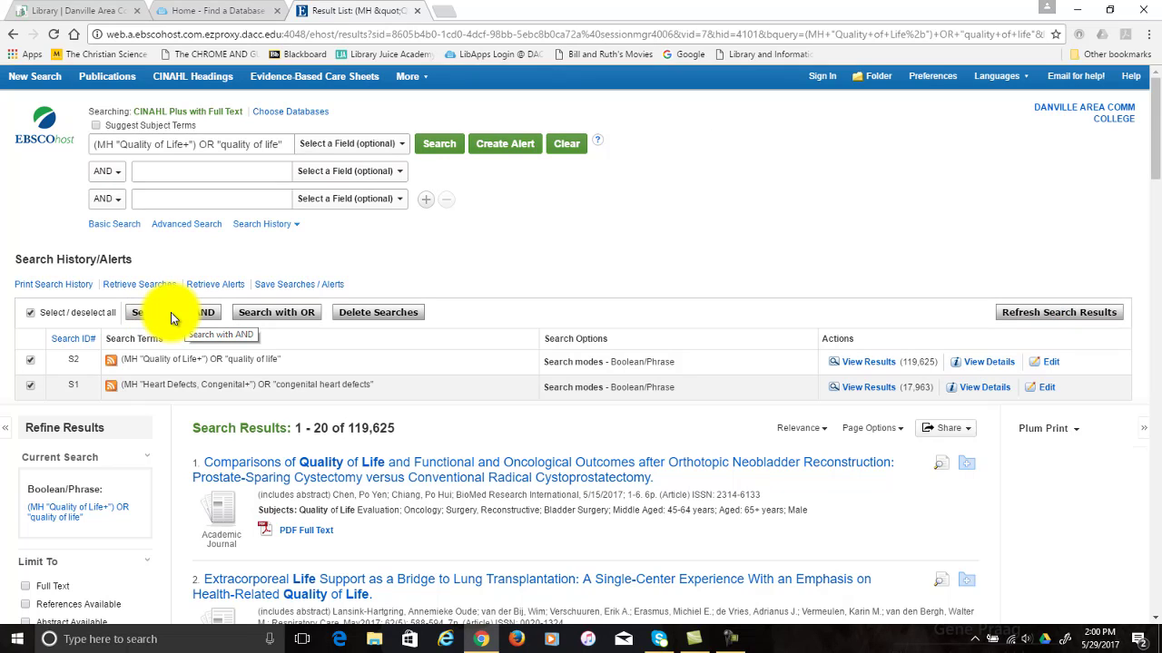
{"action": "left_click", "coordinate": [170, 312]}
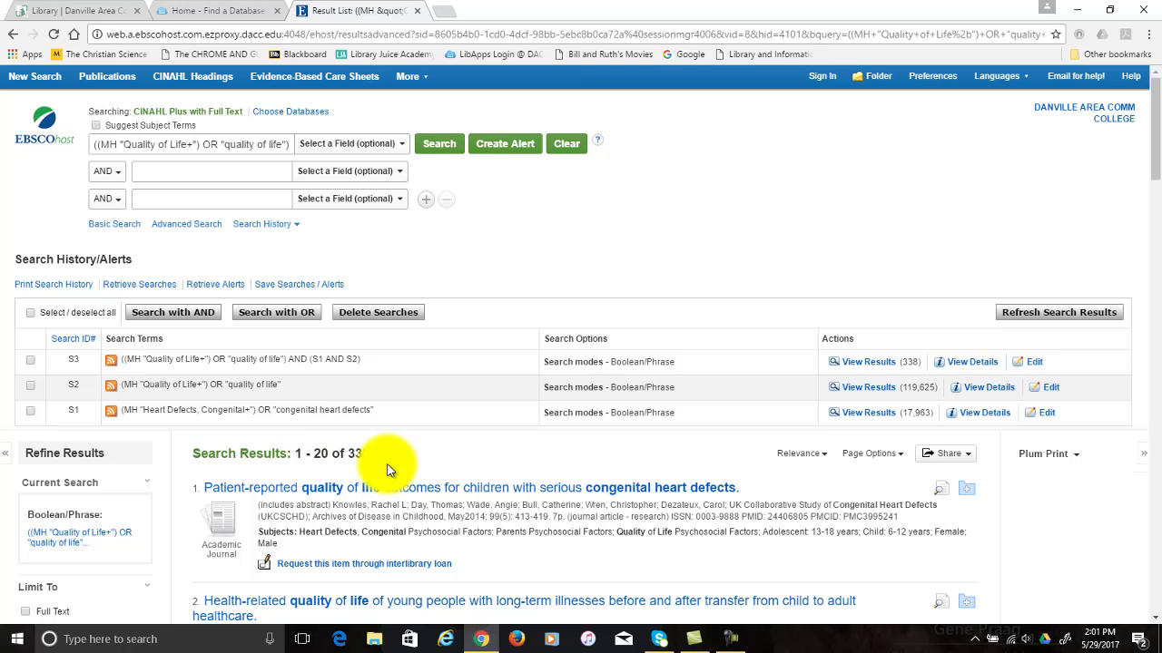
Show the full set of search limiters for the combined results and set the published date's start year to 2015.
{"action": "scroll", "coordinate": [386, 470], "scroll_direction": "down", "scroll_amount": 2}
{"action": "scroll", "coordinate": [388, 472], "scroll_direction": "down", "scroll_amount": 1}
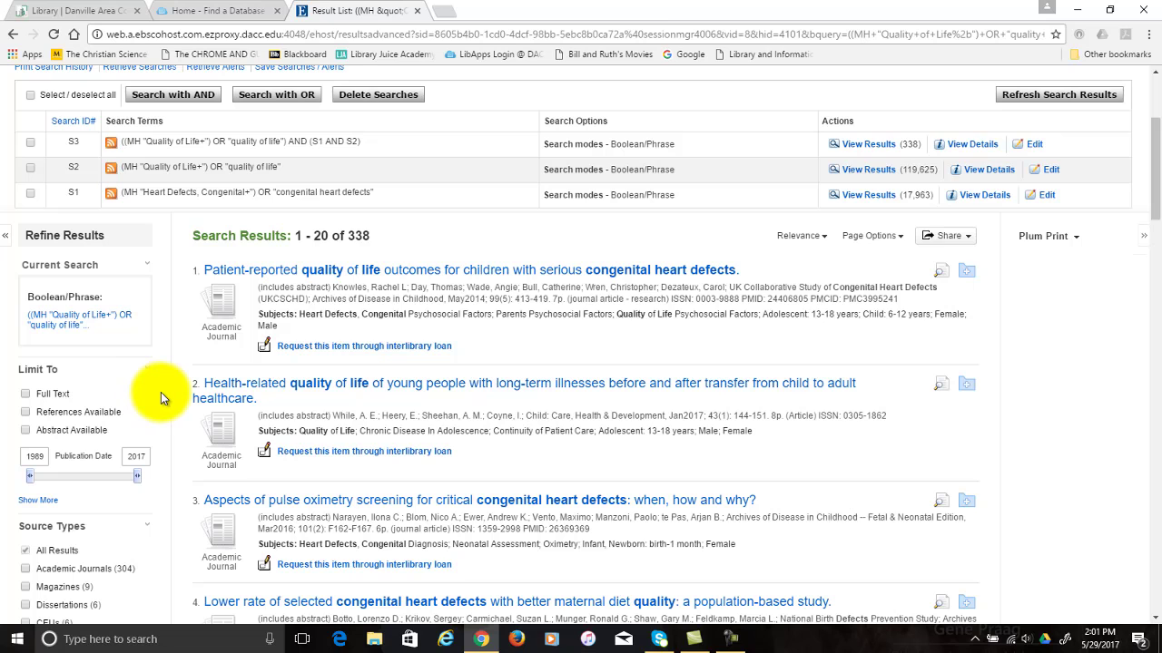
{"action": "scroll", "coordinate": [160, 396], "scroll_direction": "down", "scroll_amount": 1}
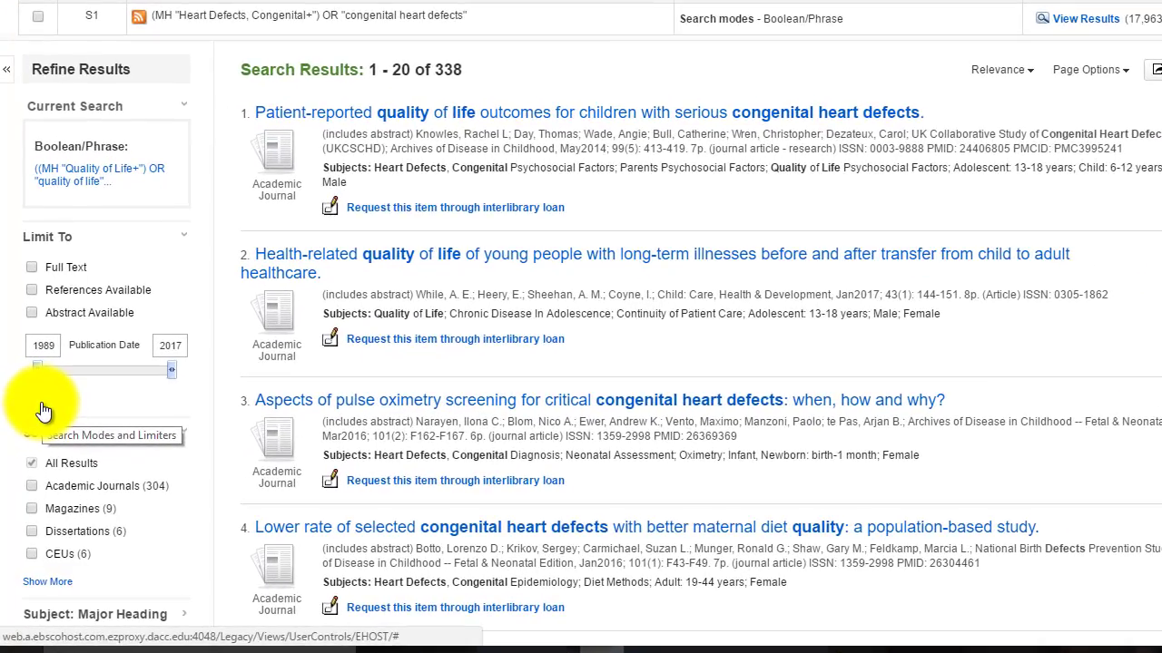
{"action": "left_click", "coordinate": [43, 410]}
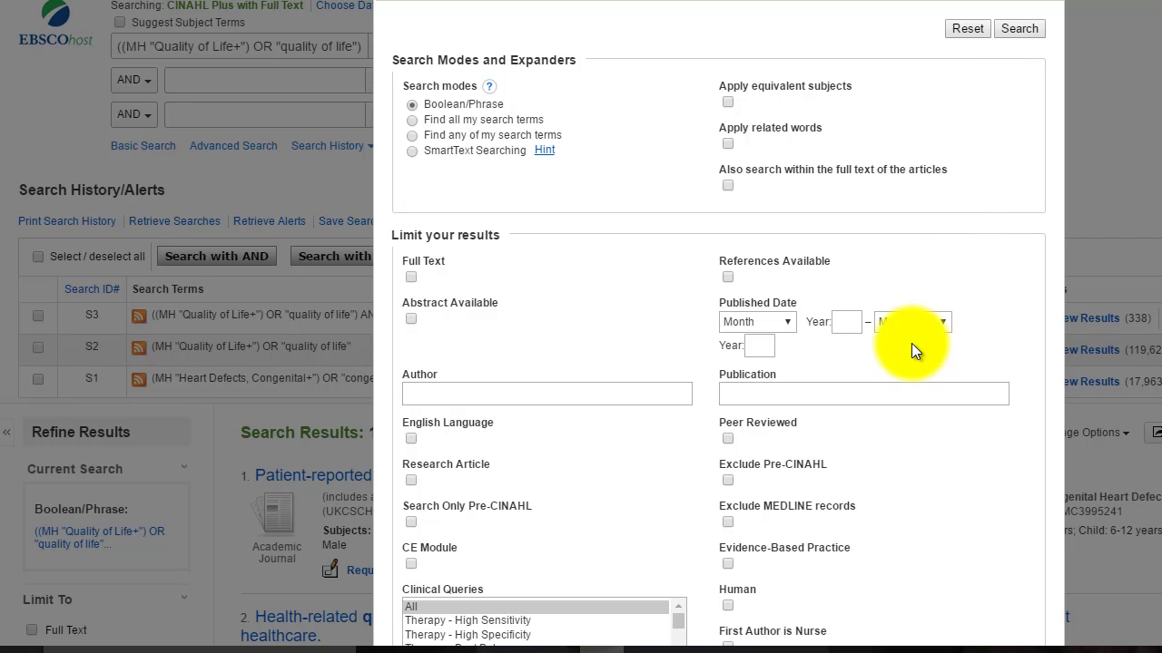
{"action": "left_click", "coordinate": [839, 321]}
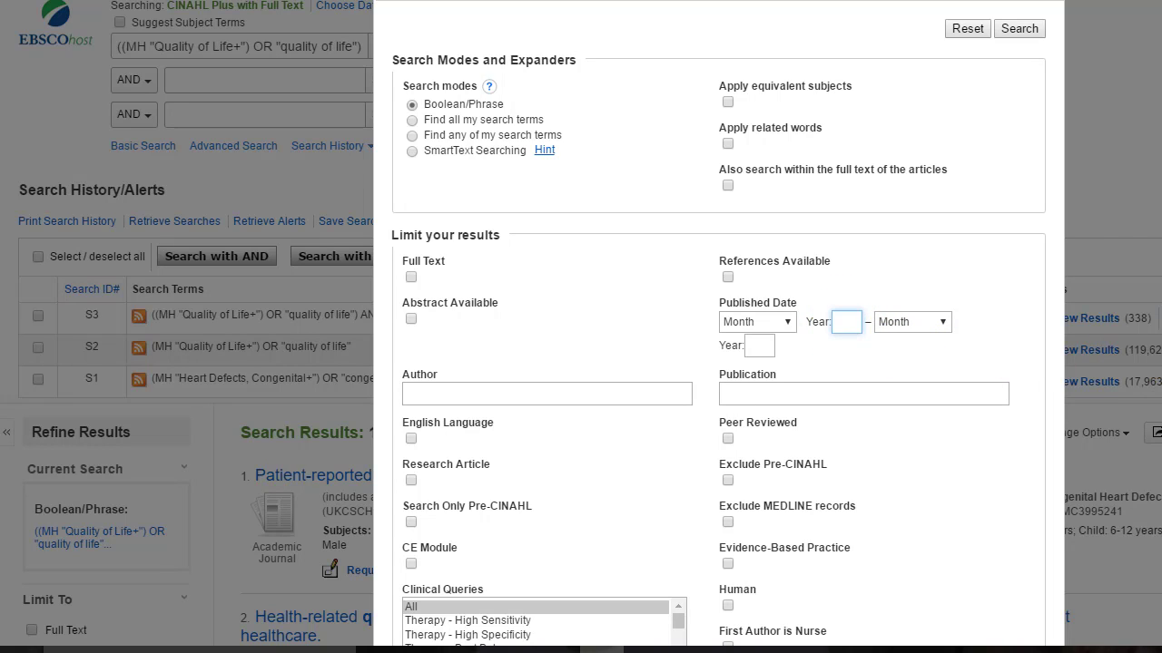
{"action": "type", "text": "20"}
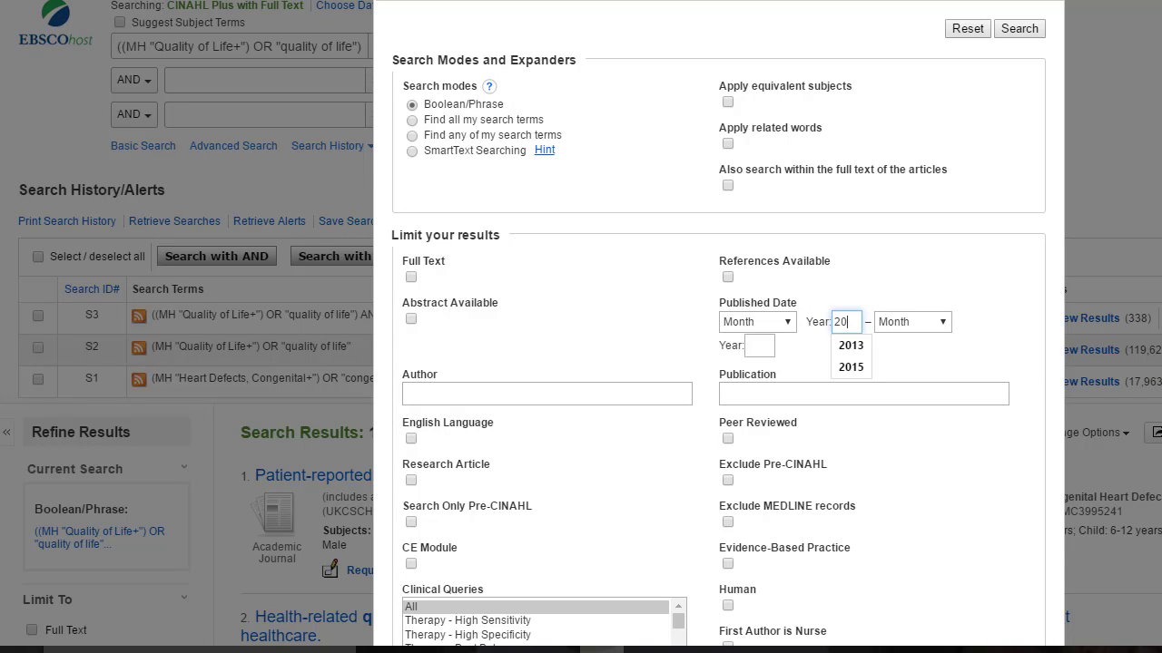
{"action": "type", "text": "15"}
{"action": "left_click", "coordinate": [907, 358]}
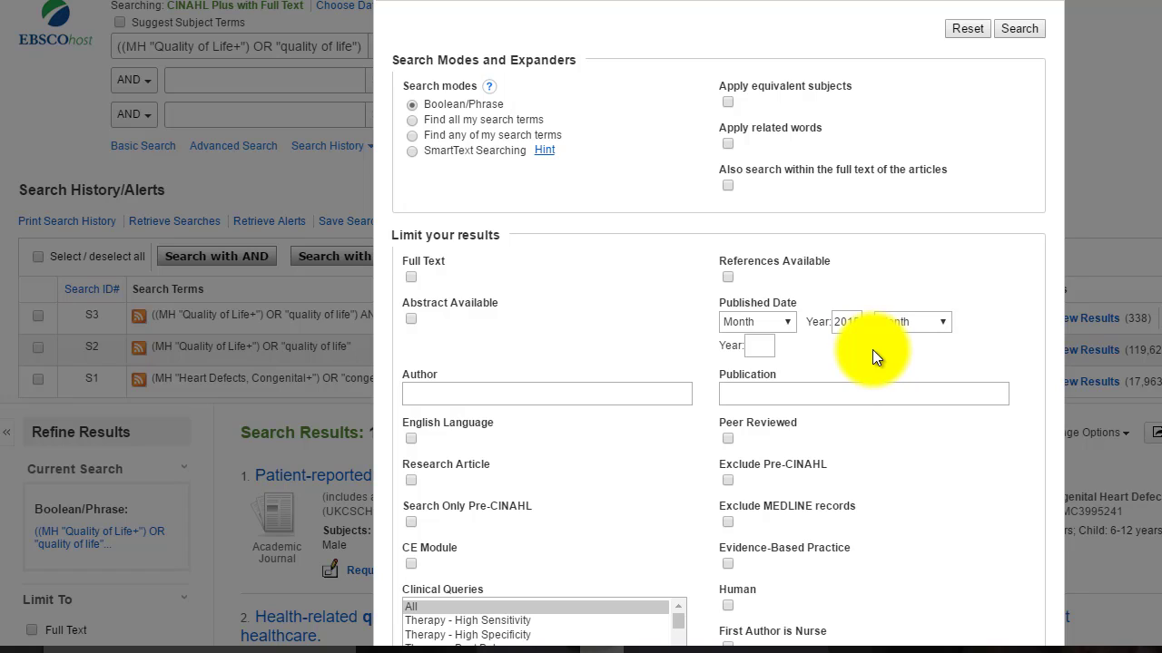
Limit the results to full text and peer-reviewed articles and run the search with these limiters.
{"action": "left_click", "coordinate": [410, 278]}
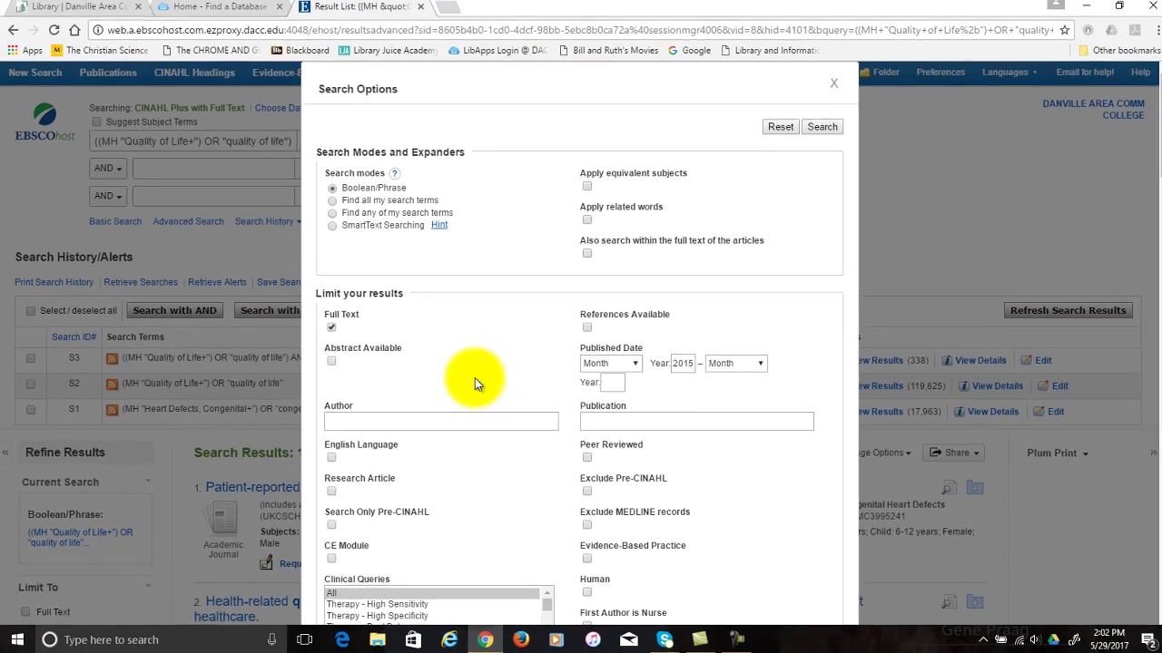
{"action": "scroll", "coordinate": [588, 341], "scroll_direction": "down", "scroll_amount": 1}
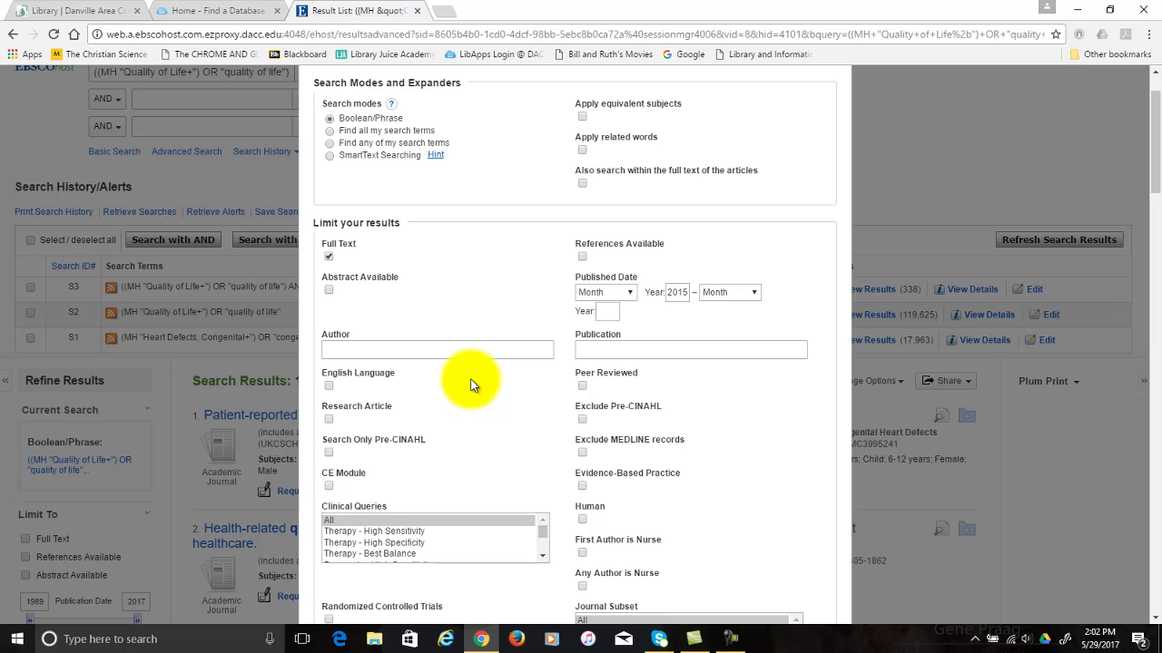
{"action": "scroll", "coordinate": [471, 386], "scroll_direction": "down", "scroll_amount": 5}
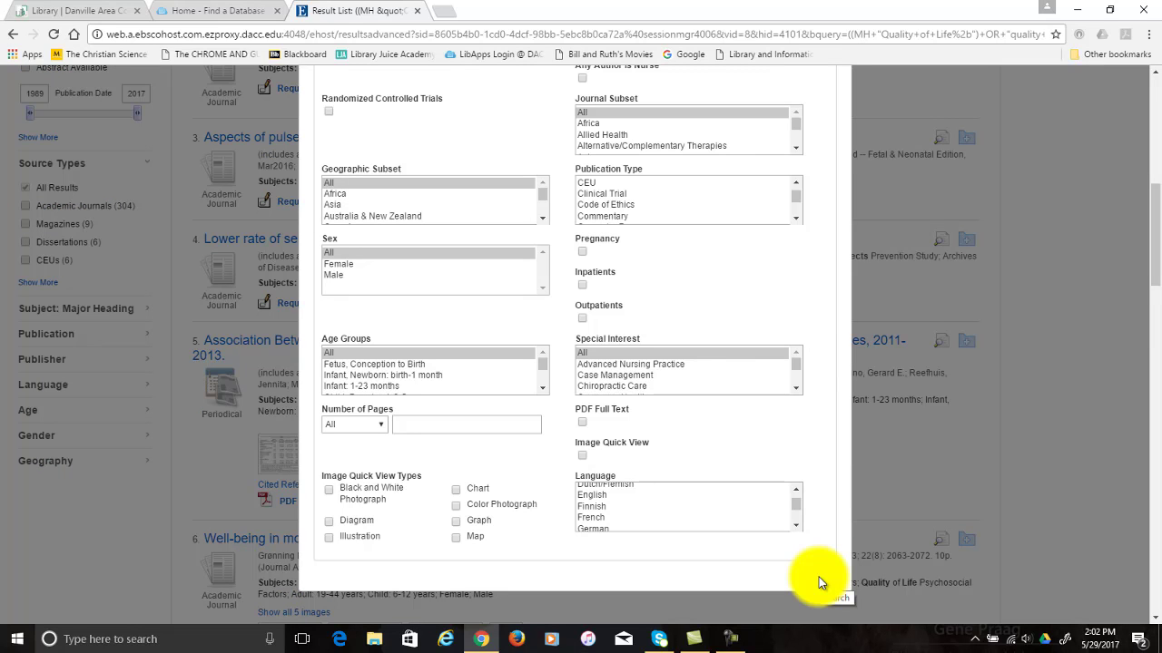
{"action": "left_click", "coordinate": [819, 582]}
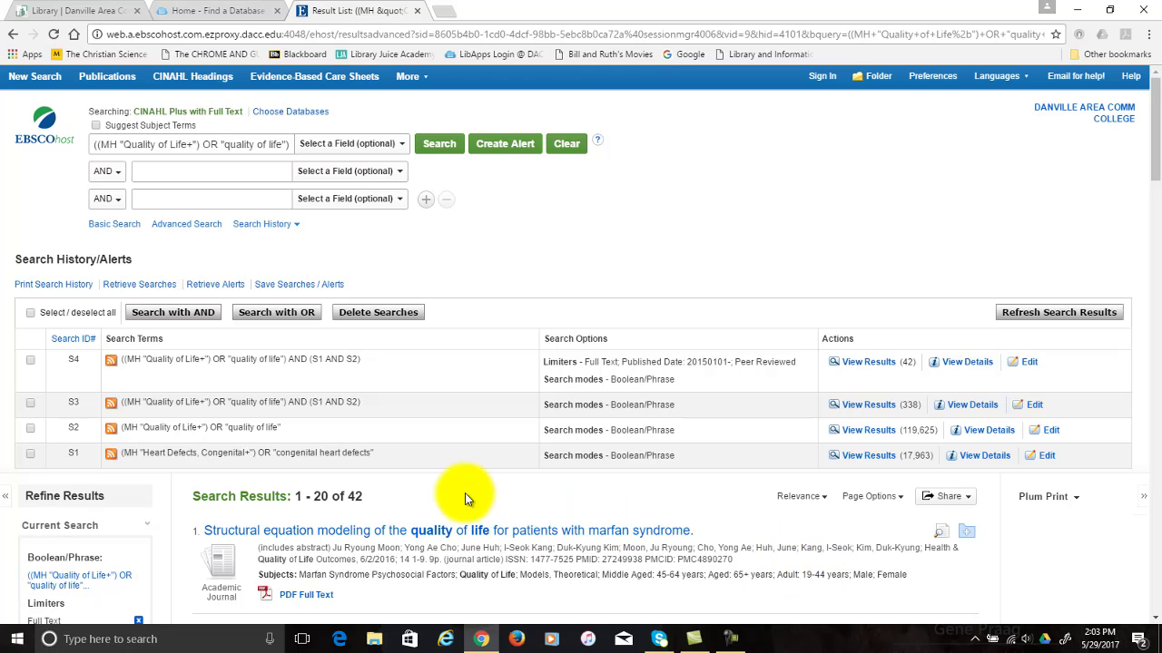
Look through the limited results and open the record of the structural equation modeling article on Marfan syndrome.
{"action": "scroll", "coordinate": [465, 493], "scroll_direction": "down", "scroll_amount": 2}
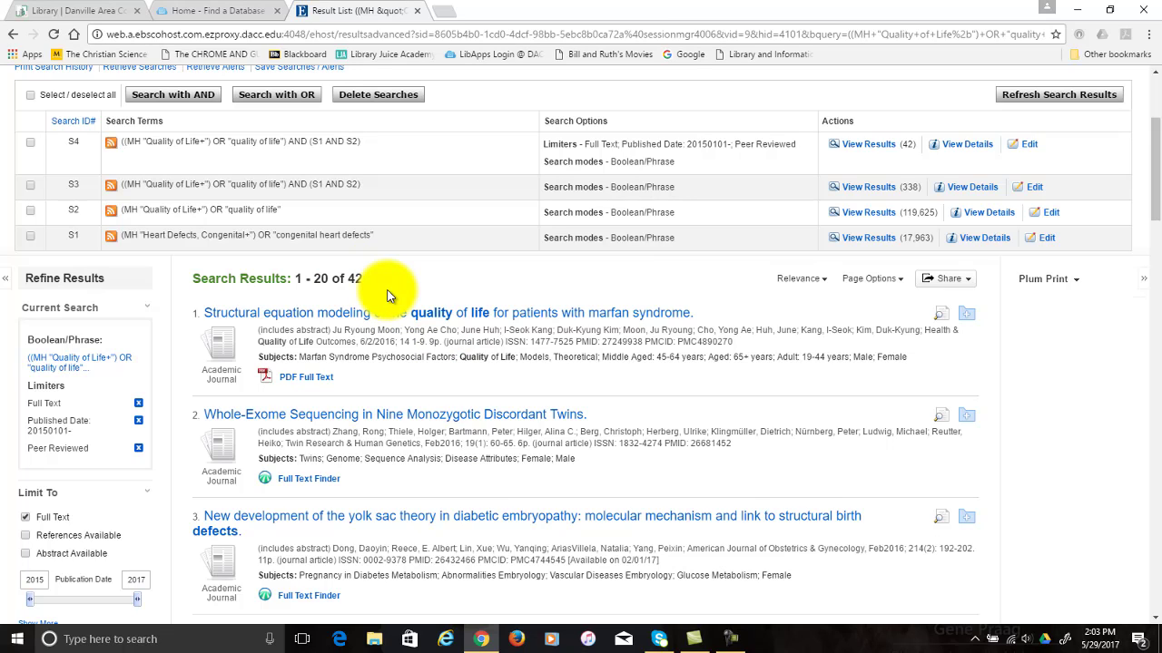
{"action": "scroll", "coordinate": [456, 339], "scroll_direction": "down", "scroll_amount": 5}
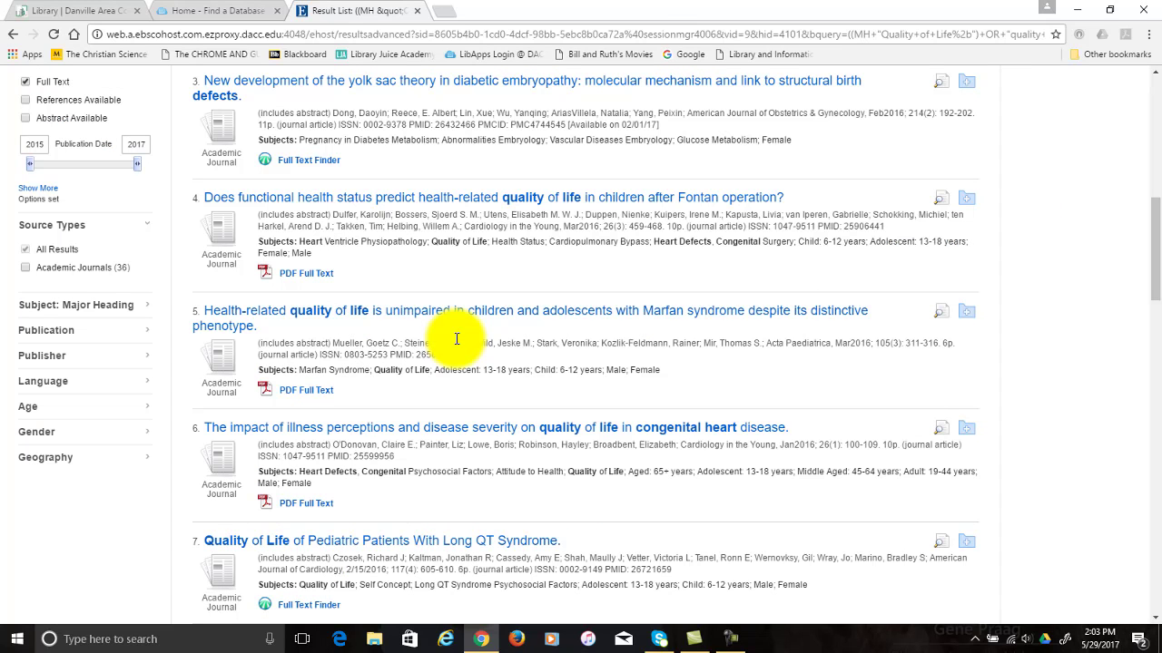
{"action": "scroll", "coordinate": [456, 339], "scroll_direction": "up", "scroll_amount": 4}
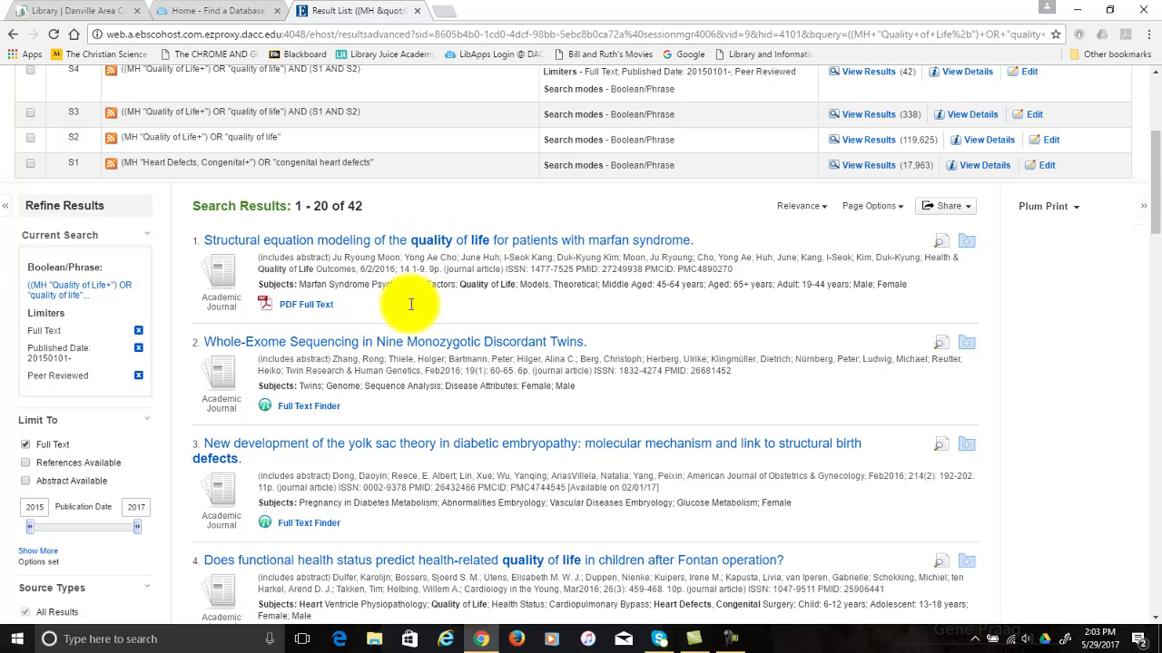
{"action": "left_click", "coordinate": [415, 241]}
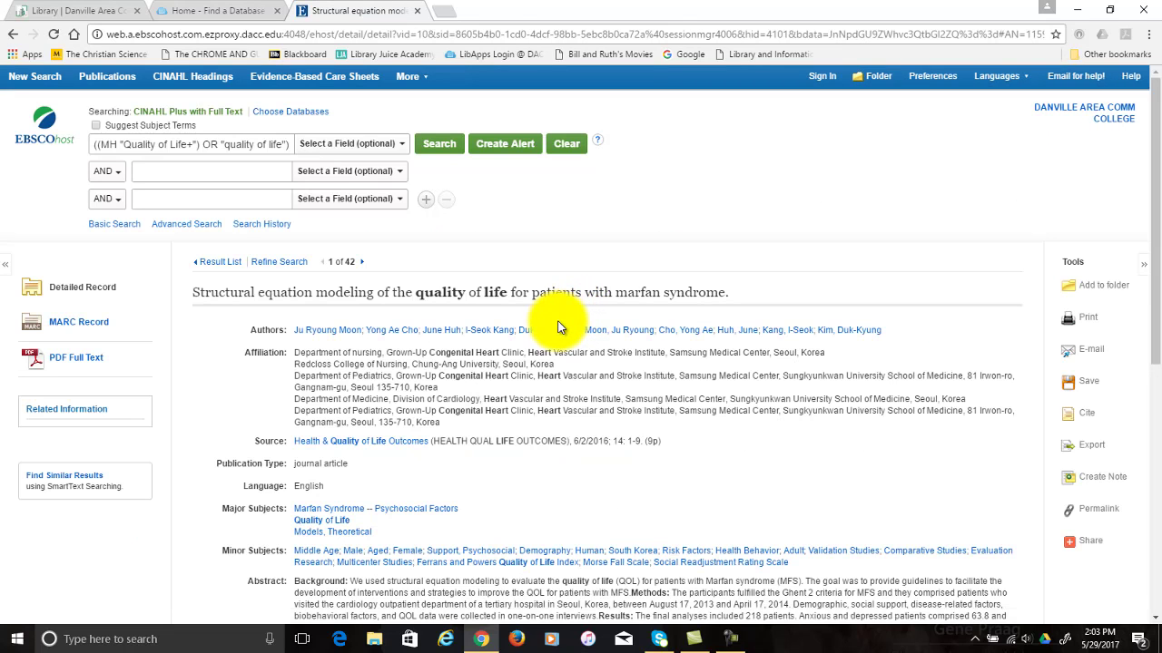
Examine the article's subjects, abstract and PDF full text, and return to the result list.
{"action": "scroll", "coordinate": [541, 335], "scroll_direction": "down", "scroll_amount": 2}
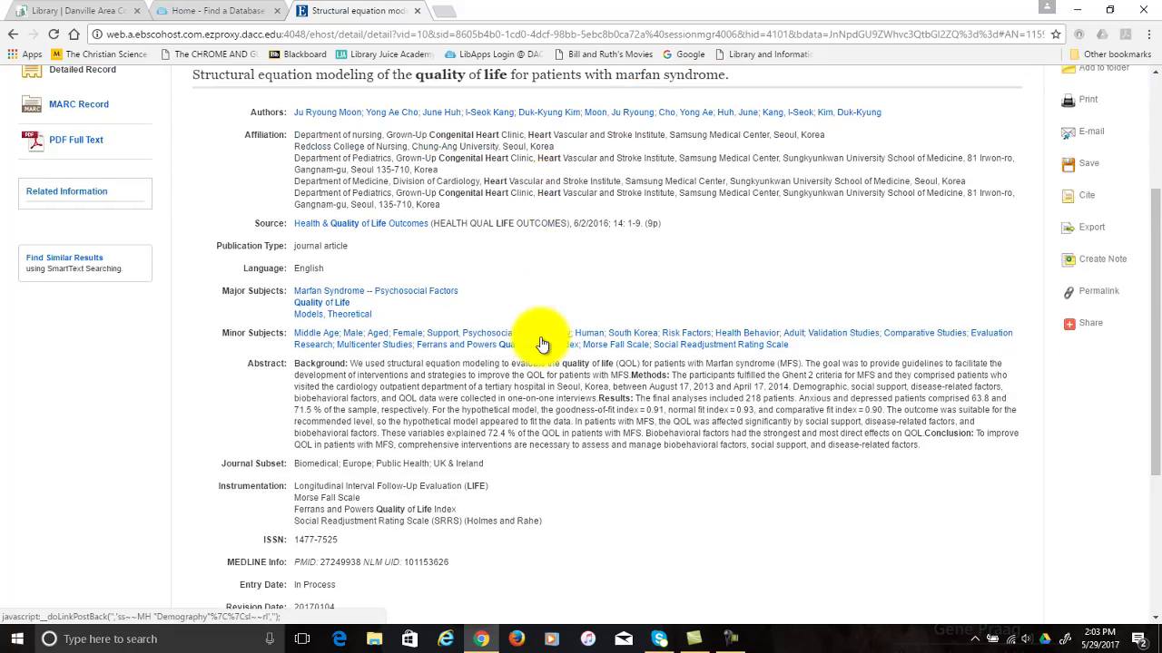
{"action": "scroll", "coordinate": [541, 338], "scroll_direction": "down", "scroll_amount": 3}
{"action": "scroll", "coordinate": [541, 341], "scroll_direction": "up", "scroll_amount": 4}
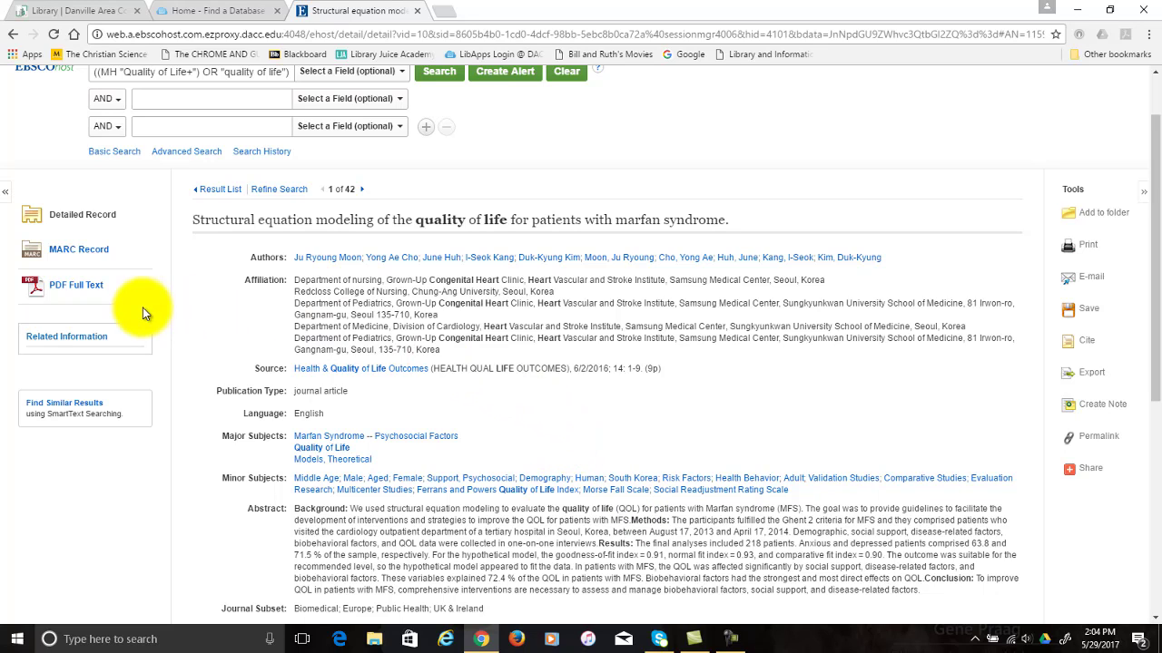
{"action": "left_click", "coordinate": [74, 292]}
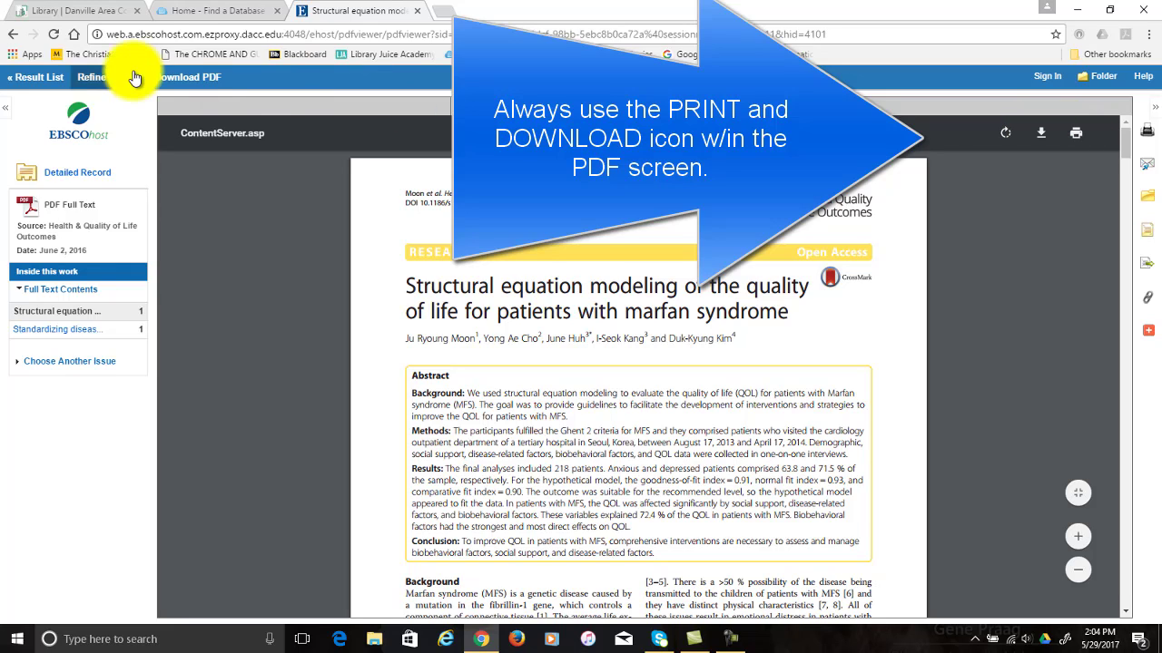
{"action": "left_click", "coordinate": [32, 86]}
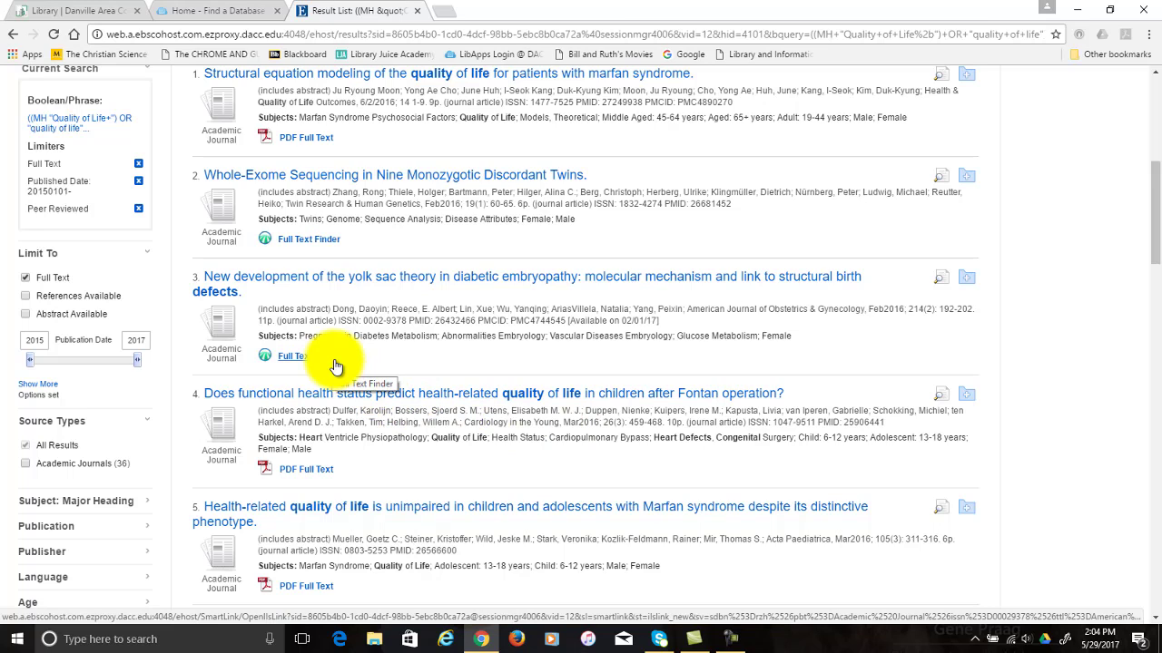
Open the record of the yolk sac theory article and follow its Full Text Finder link to the publisher's page.
{"action": "left_click", "coordinate": [364, 285]}
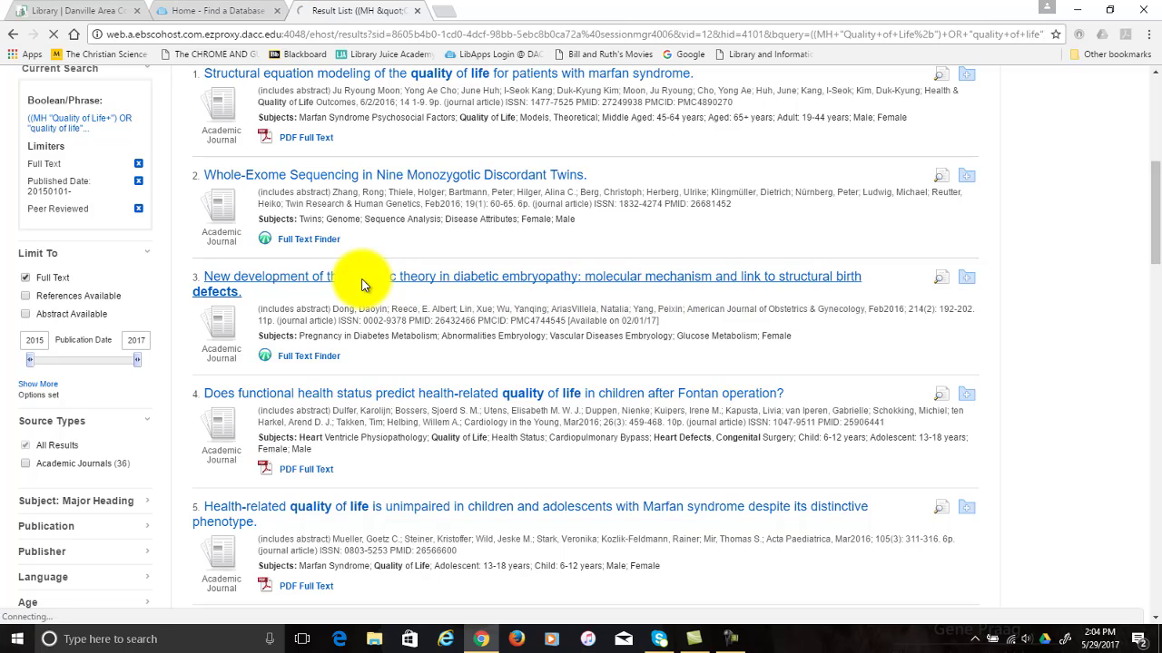
{"action": "scroll", "coordinate": [634, 420], "scroll_direction": "down", "scroll_amount": 2}
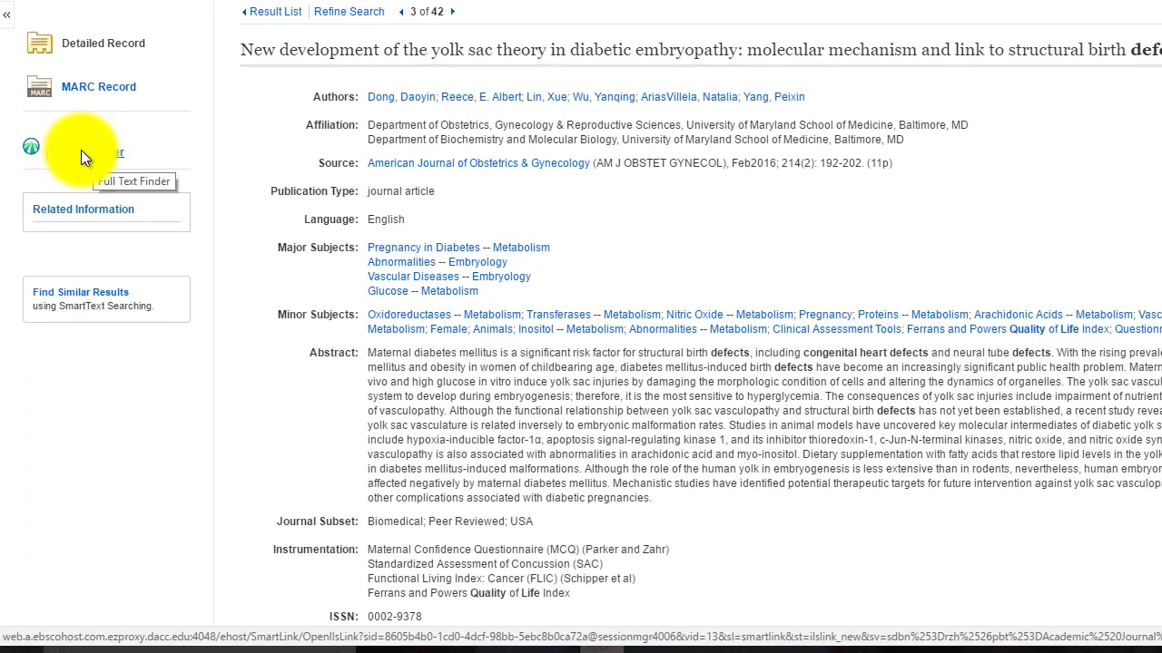
{"action": "left_click", "coordinate": [66, 232]}
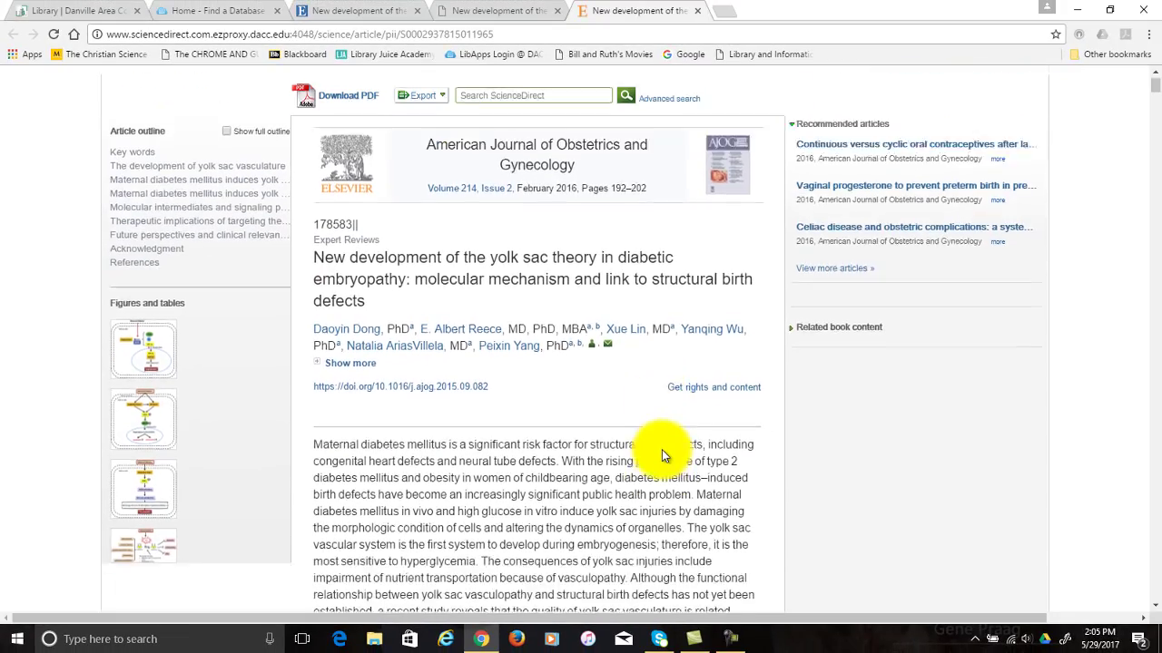
Skim the yolk sac theory article on ScienceDirect and open its PDF version.
{"action": "scroll", "coordinate": [662, 449], "scroll_direction": "down", "scroll_amount": 6}
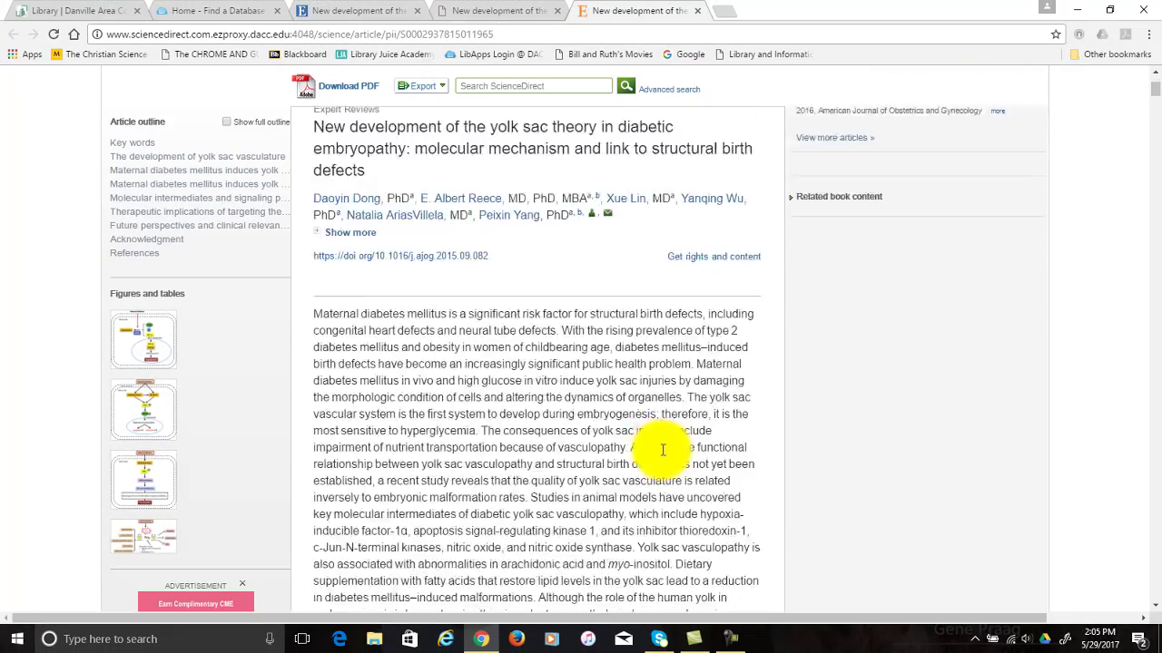
{"action": "scroll", "coordinate": [663, 450], "scroll_direction": "down", "scroll_amount": 3}
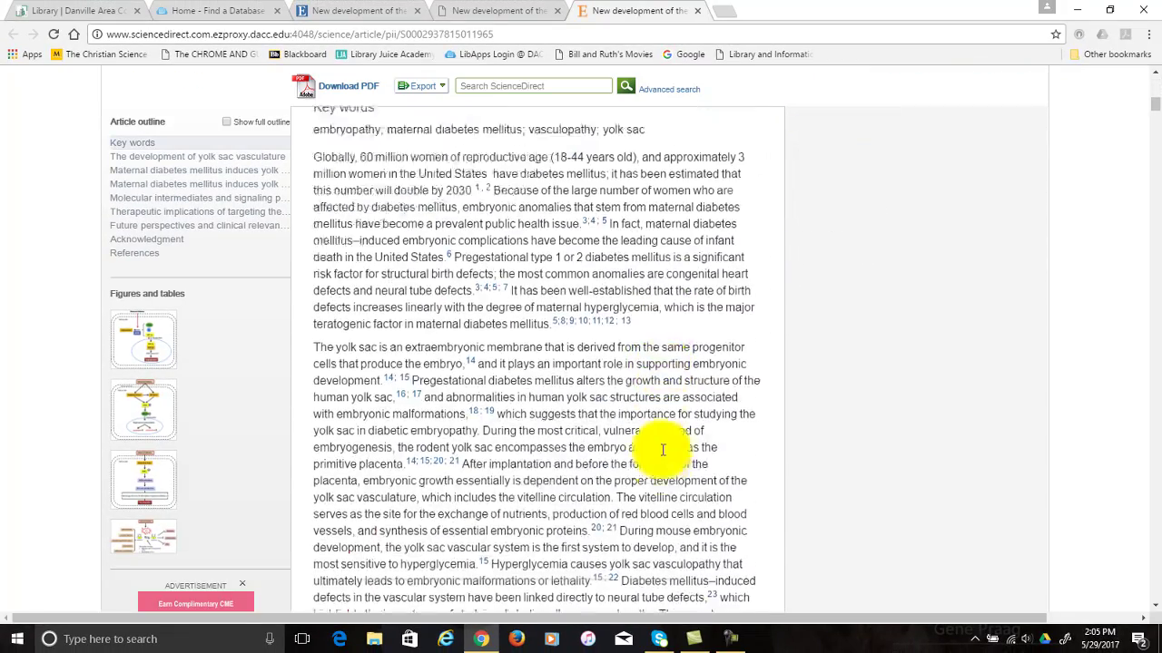
{"action": "scroll", "coordinate": [662, 451], "scroll_direction": "down", "scroll_amount": 4}
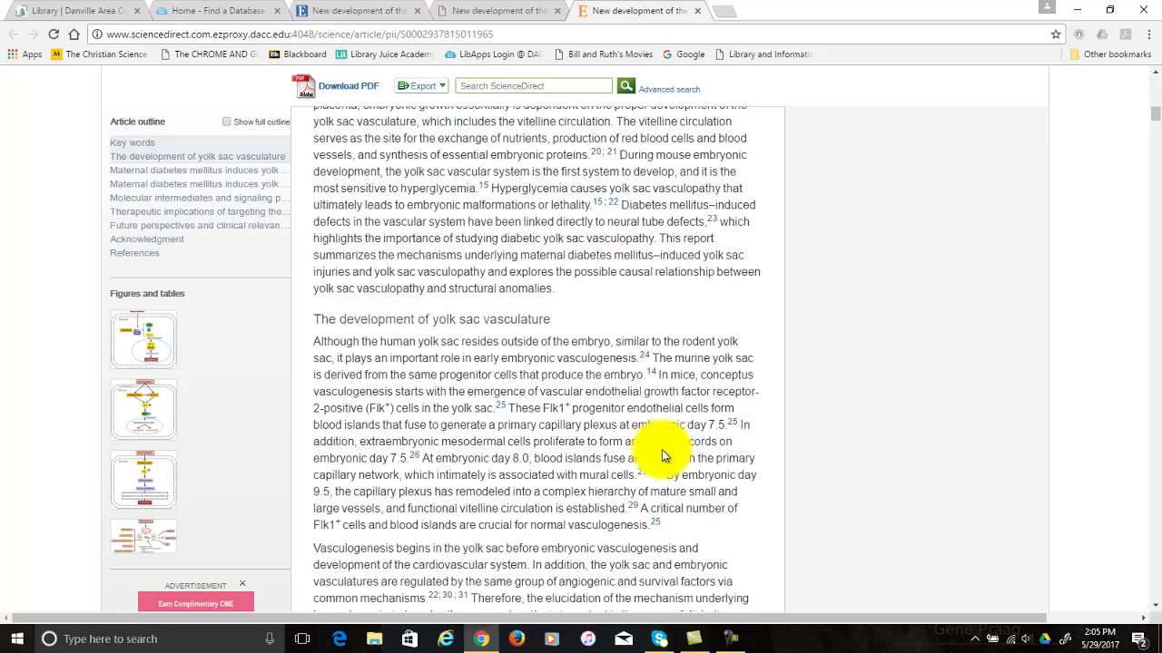
{"action": "scroll", "coordinate": [662, 449], "scroll_direction": "up", "scroll_amount": 5}
{"action": "scroll", "coordinate": [661, 449], "scroll_direction": "up", "scroll_amount": 7}
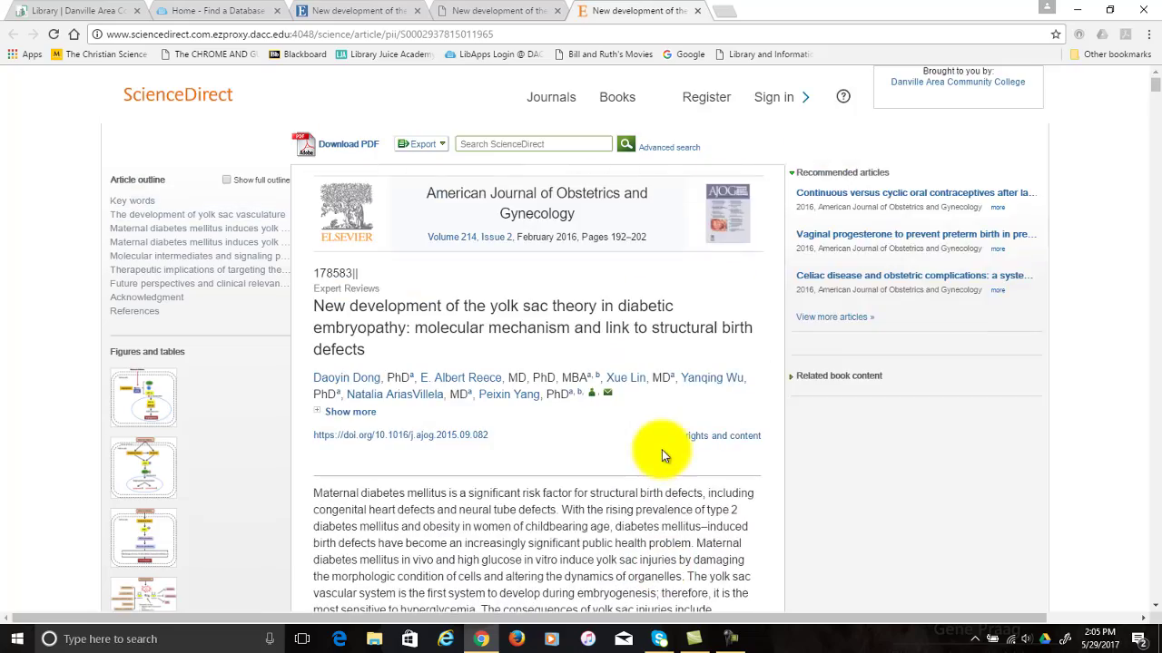
{"action": "left_click", "coordinate": [345, 148]}
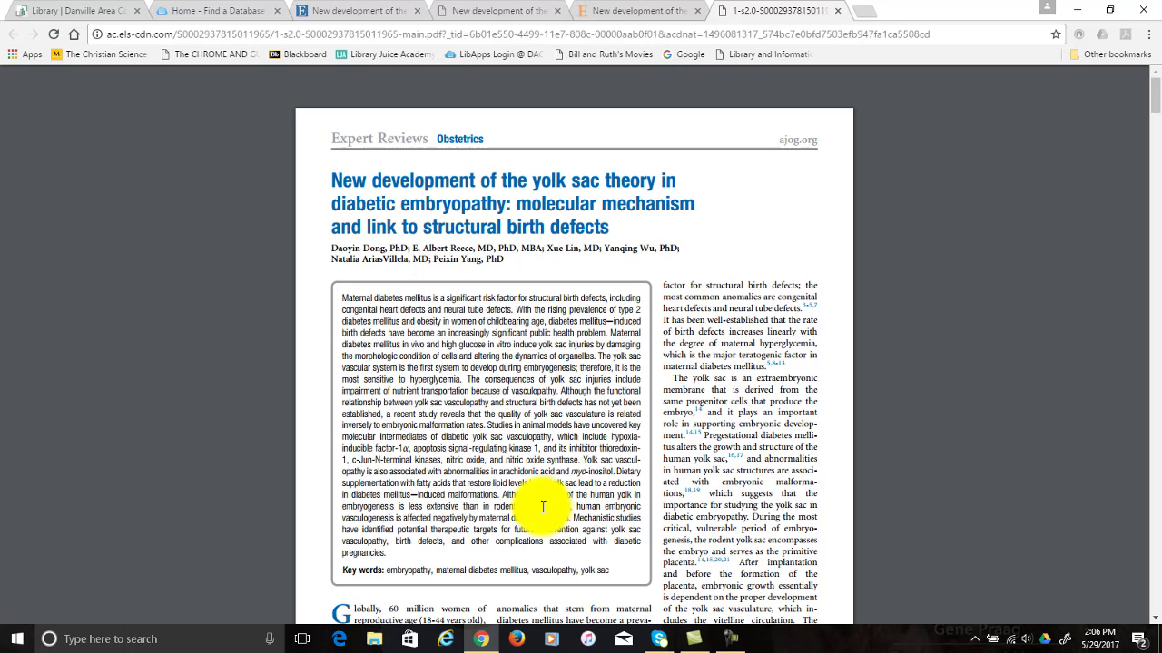